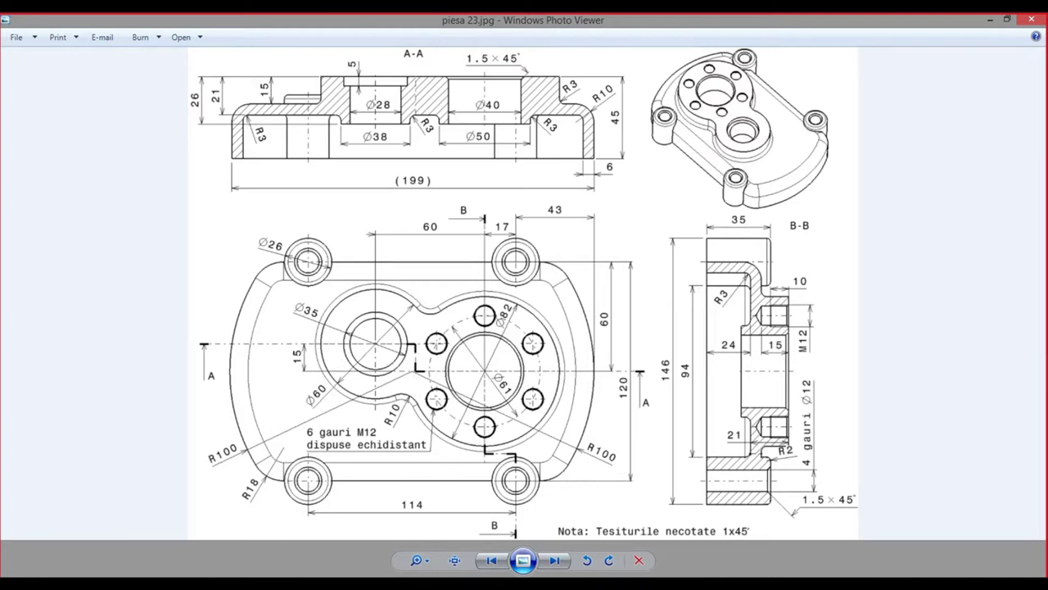
# - Switch to CATIA, create a new part in Part Design and open a sketch on the xy plane
pyautogui.hotkey('alt', 'Tab')
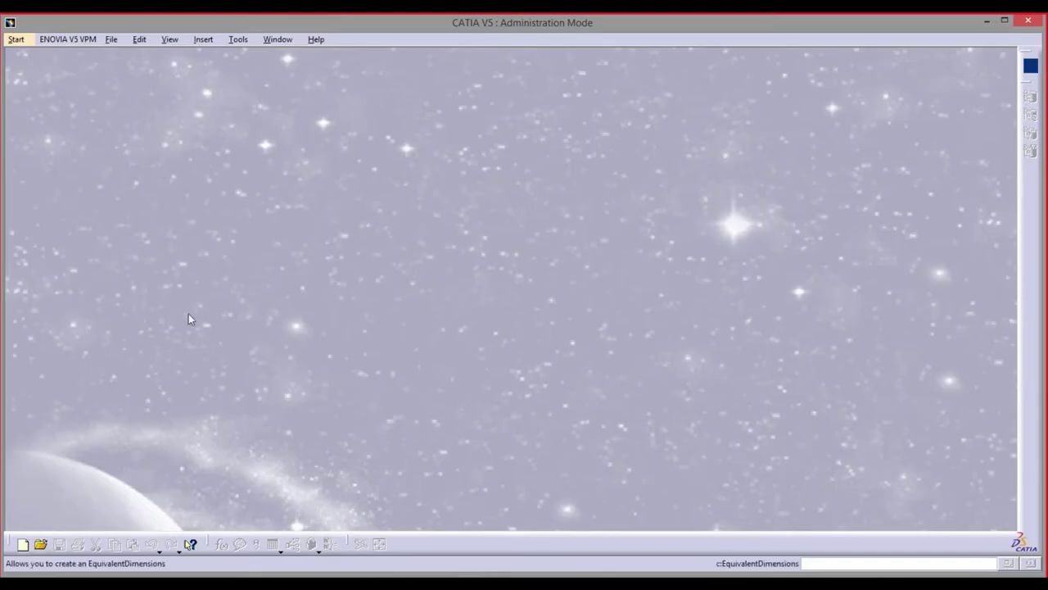
pyautogui.click(16, 40)
pyautogui.moveTo(59, 75)
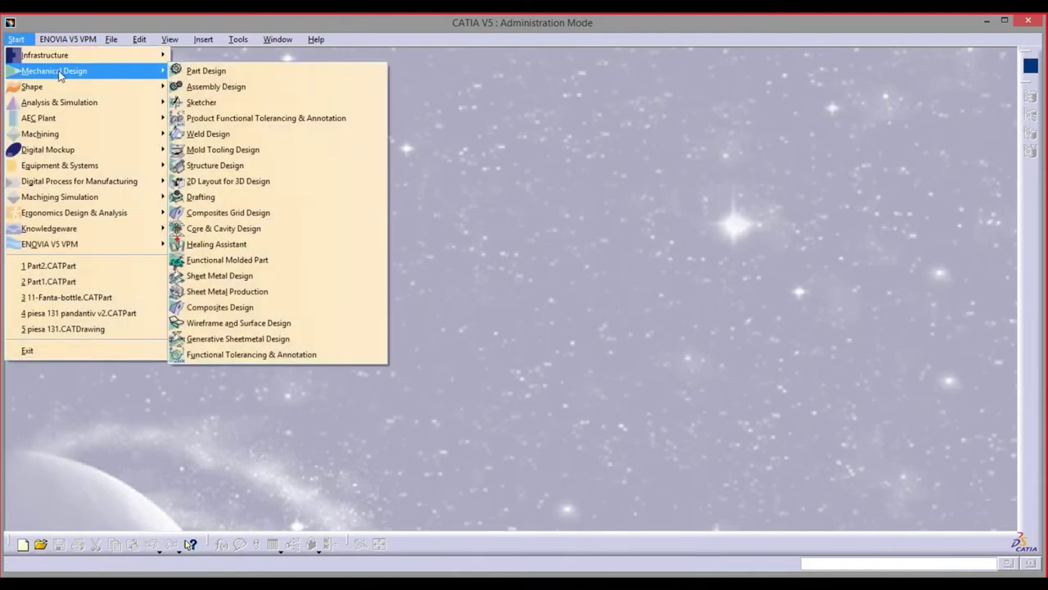
pyautogui.click(242, 71)
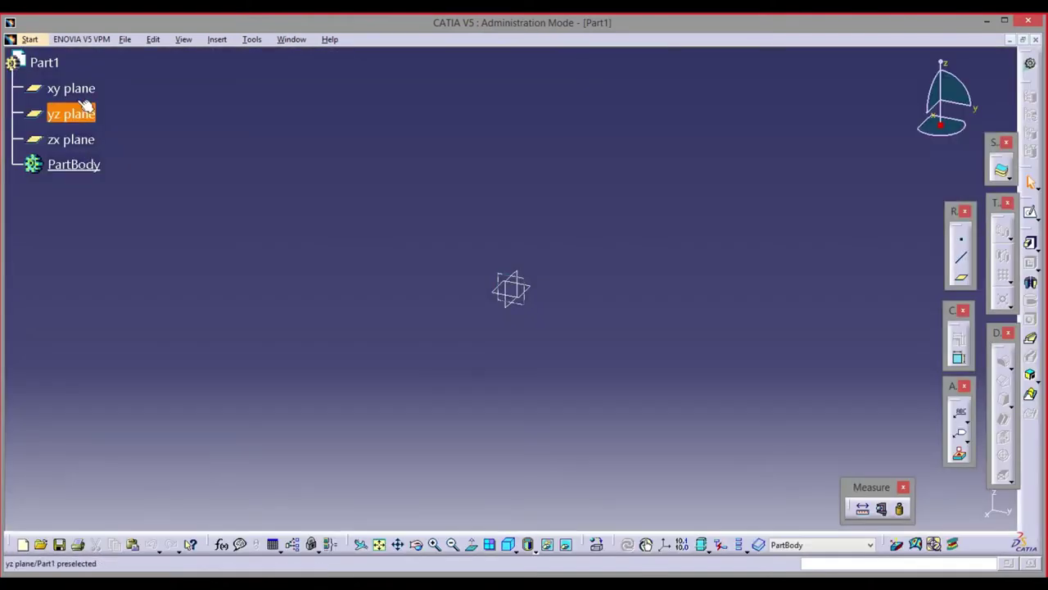
pyautogui.click(77, 88)
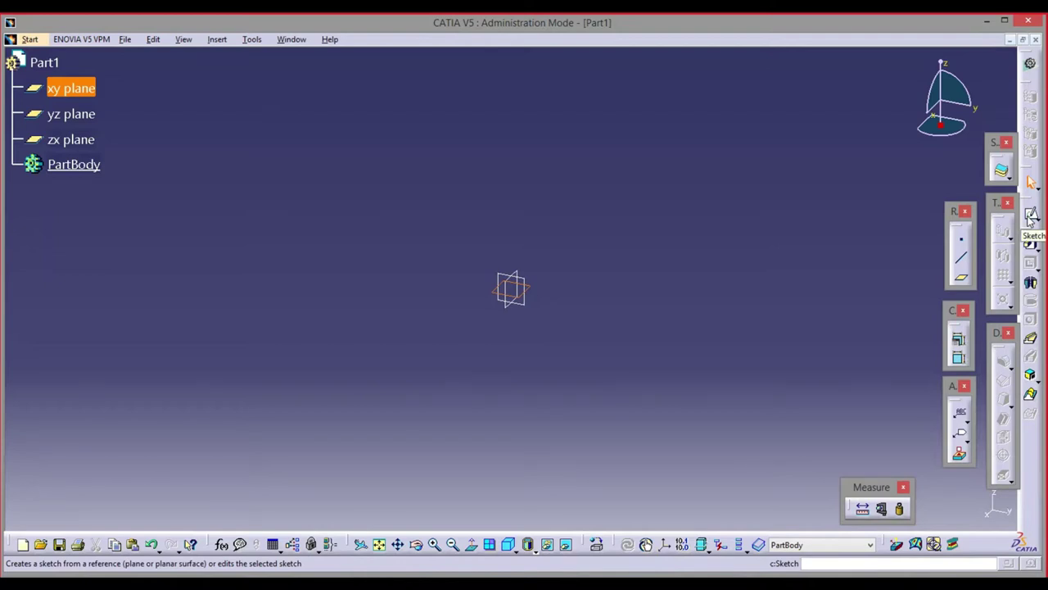
pyautogui.click(1030, 215)
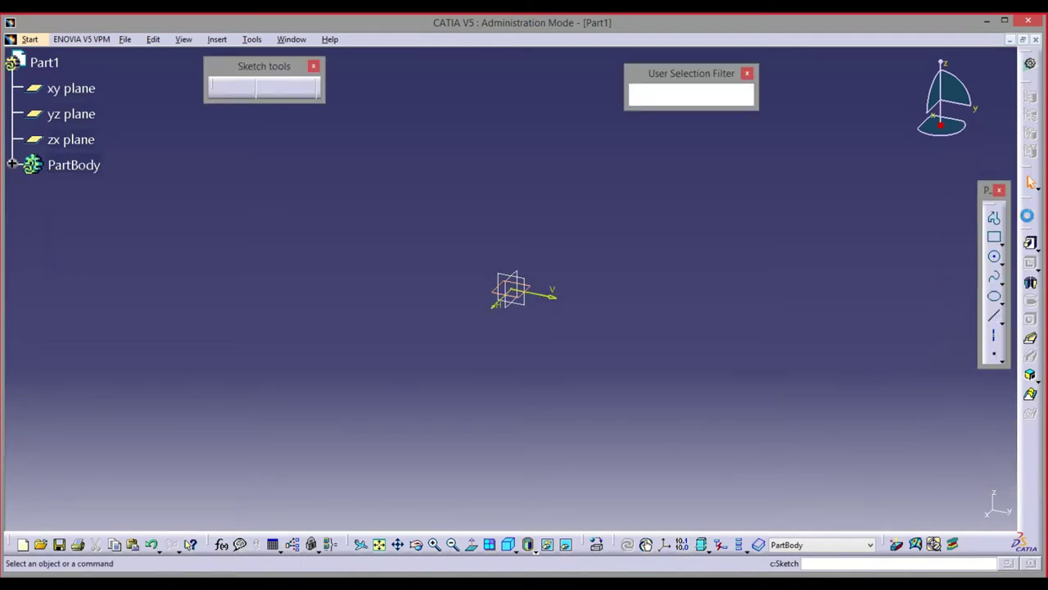
# - Draw a circle about 106 mm in diameter centred on the sketch origin and add a diameter dimension to it
pyautogui.click(995, 259)
pyautogui.click(524, 293)
pyautogui.click(612, 324)
pyautogui.click(1030, 254)
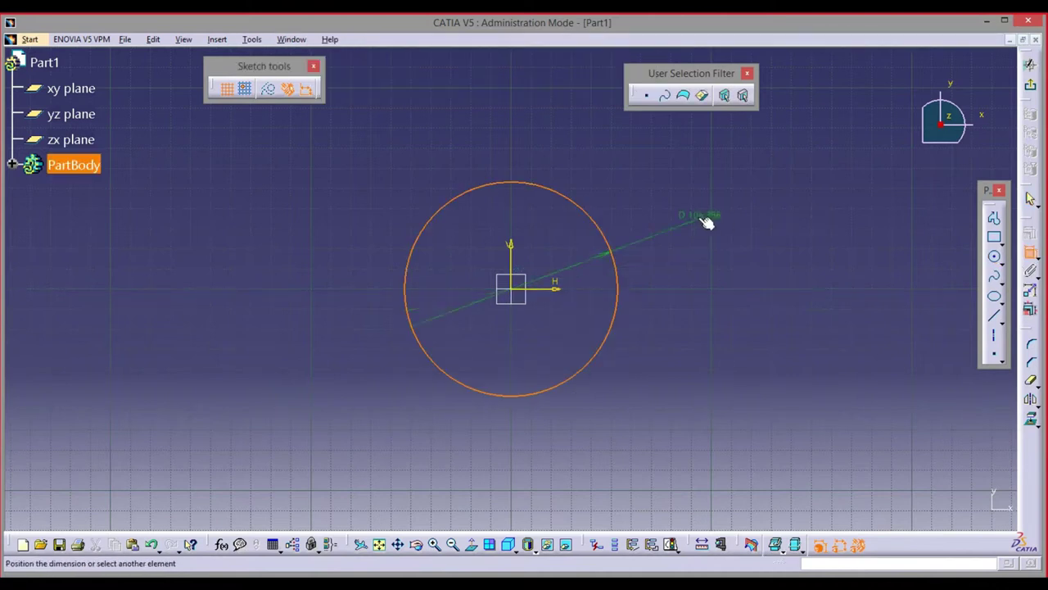
pyautogui.click(686, 206)
# - Check the reference drawing and set the circle's diameter to 200 mm
pyautogui.hotkey('alt', 'Tab')
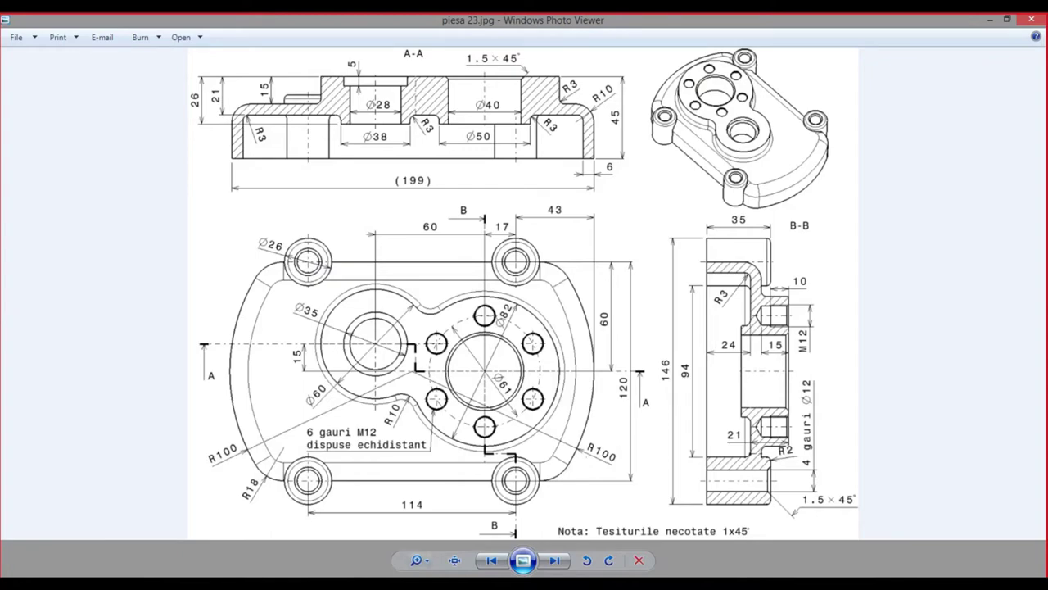
pyautogui.hotkey('alt', 'Tab')
pyautogui.doubleClick(686, 203)
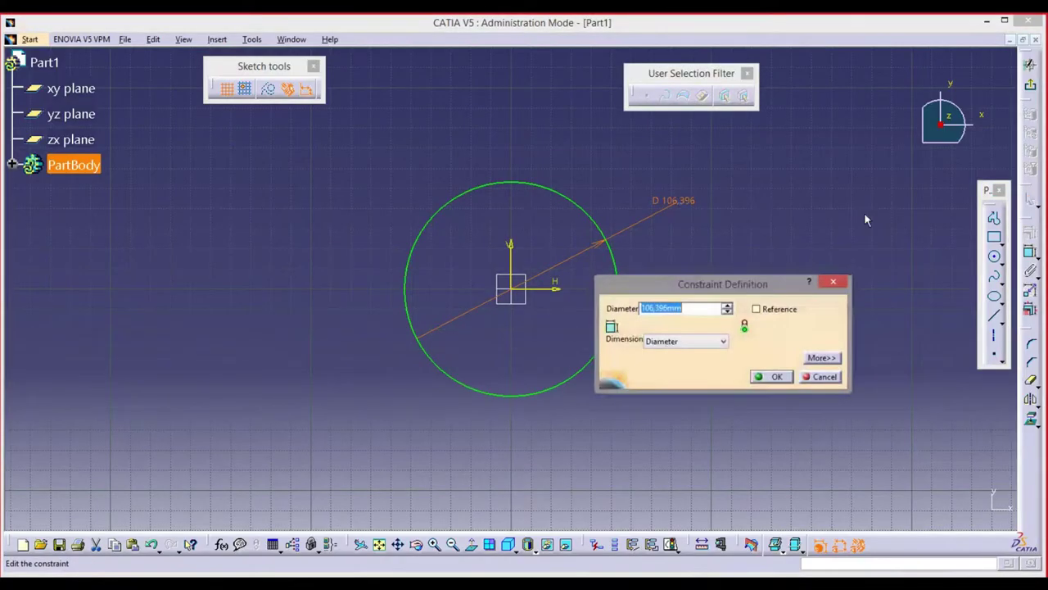
pyautogui.write('200')
pyautogui.press('Return')
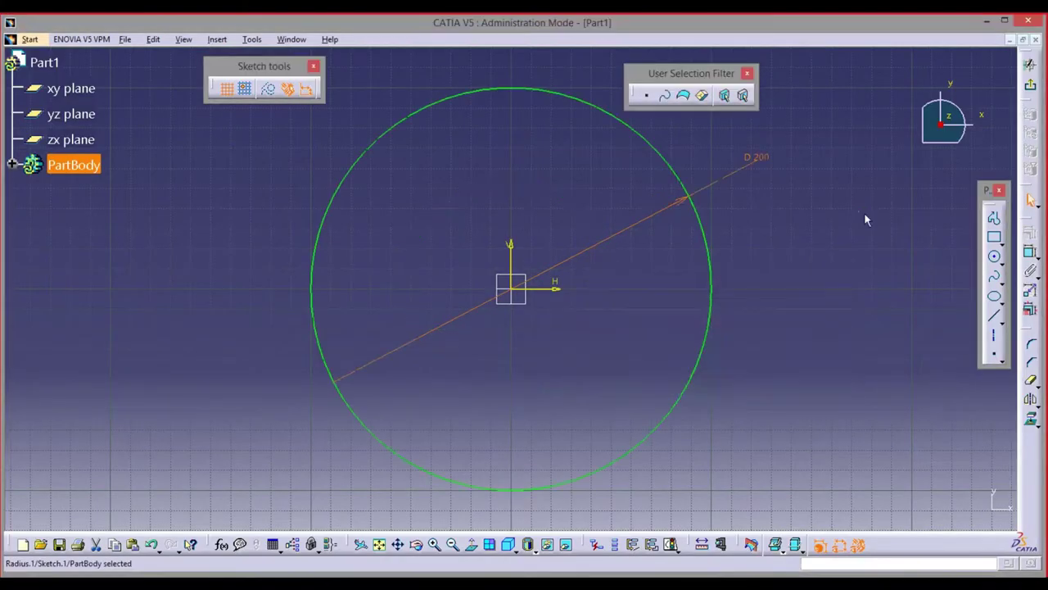
pyautogui.click(804, 218)
pyautogui.moveTo(554, 456); pyautogui.dragTo(530, 459, button='middle')
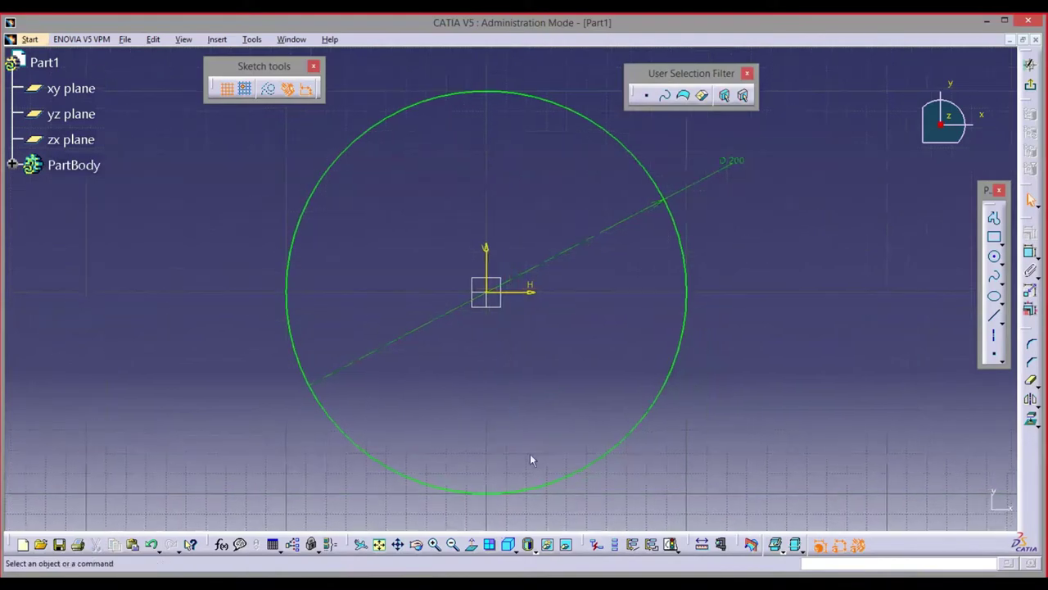
# - Draw a horizontal line across the upper part of the circle, about 68 mm above the horizontal axis and extending past both sides
pyautogui.hotkey('alt', 'Tab')
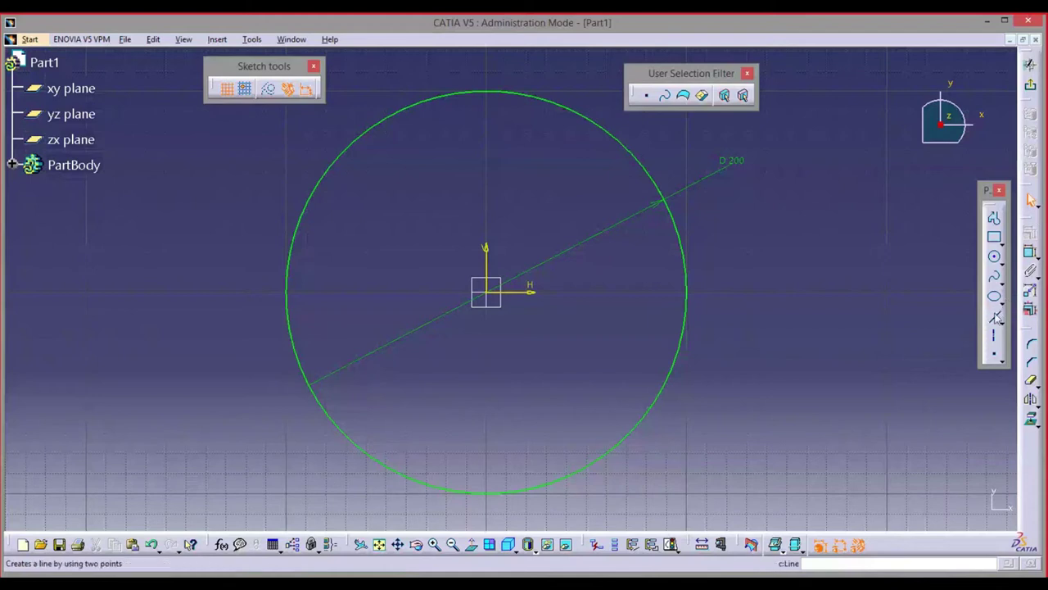
pyautogui.click(994, 318)
pyautogui.moveTo(593, 223); pyautogui.dragTo(593, 270, button='middle')
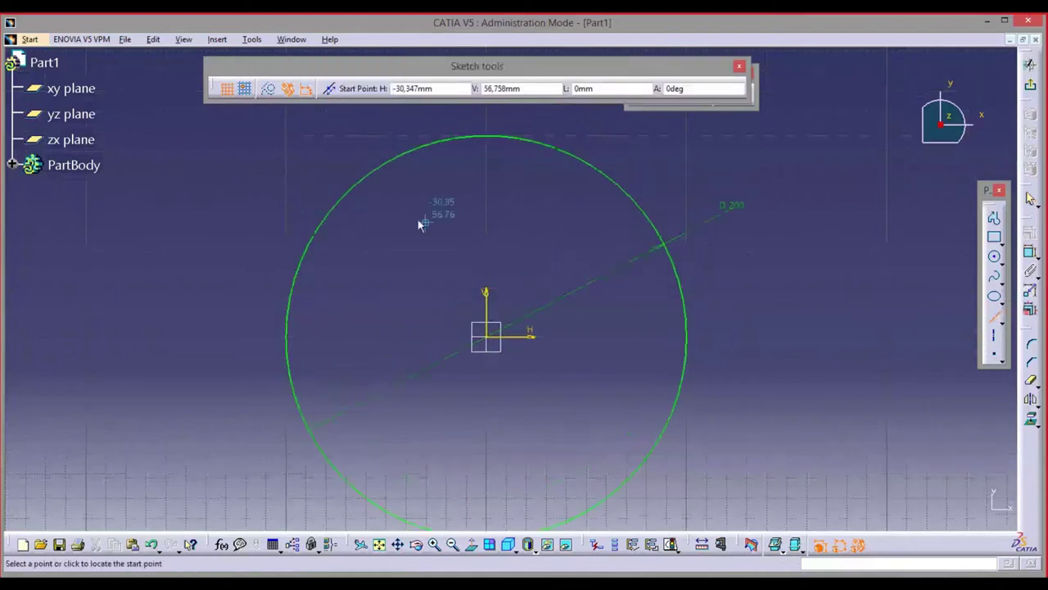
pyautogui.click(271, 198)
pyautogui.click(680, 199)
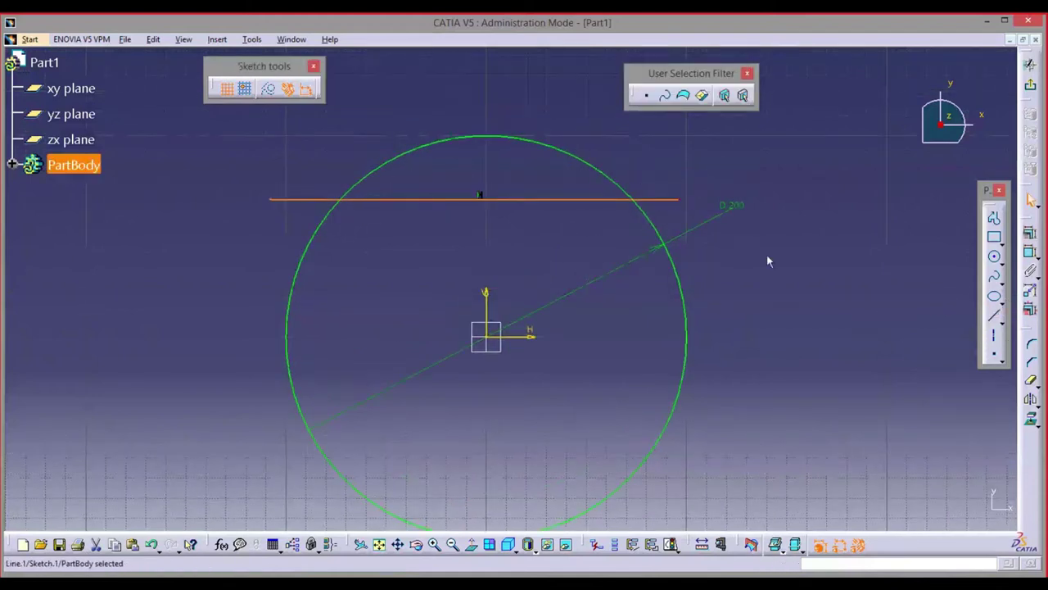
# - Dimension the line's distance from the horizontal axis and set it to 120/2, giving 60 mm
pyautogui.click(1031, 252)
pyautogui.click(584, 199)
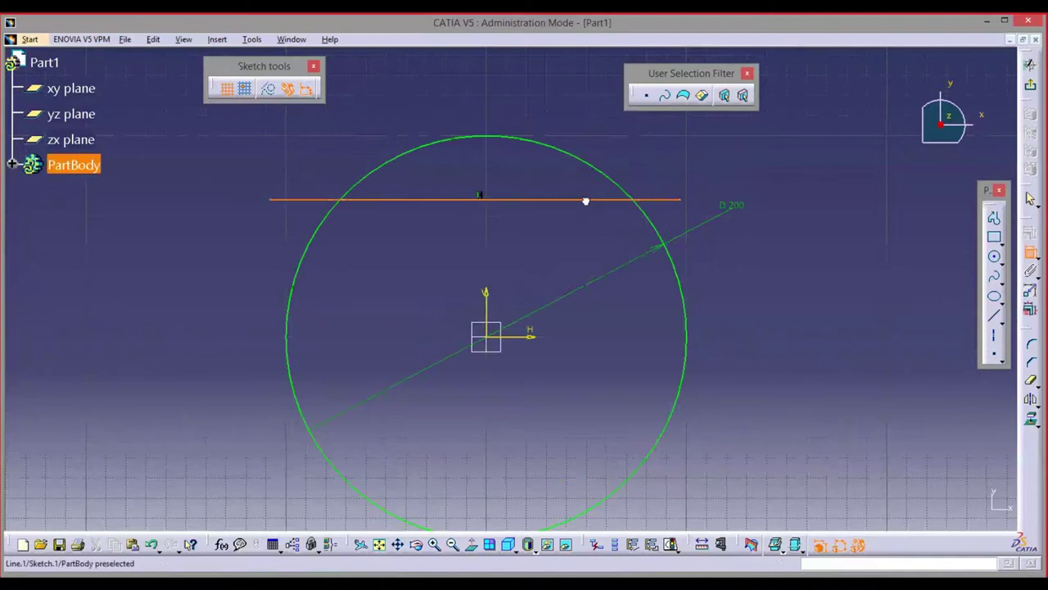
pyautogui.click(528, 336)
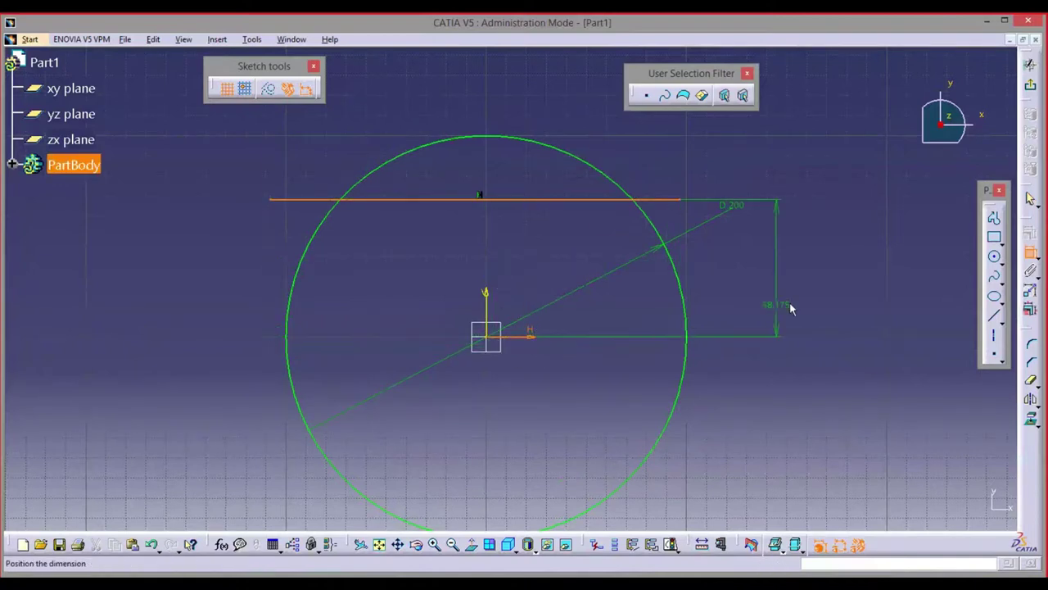
pyautogui.click(833, 309)
pyautogui.doubleClick(830, 299)
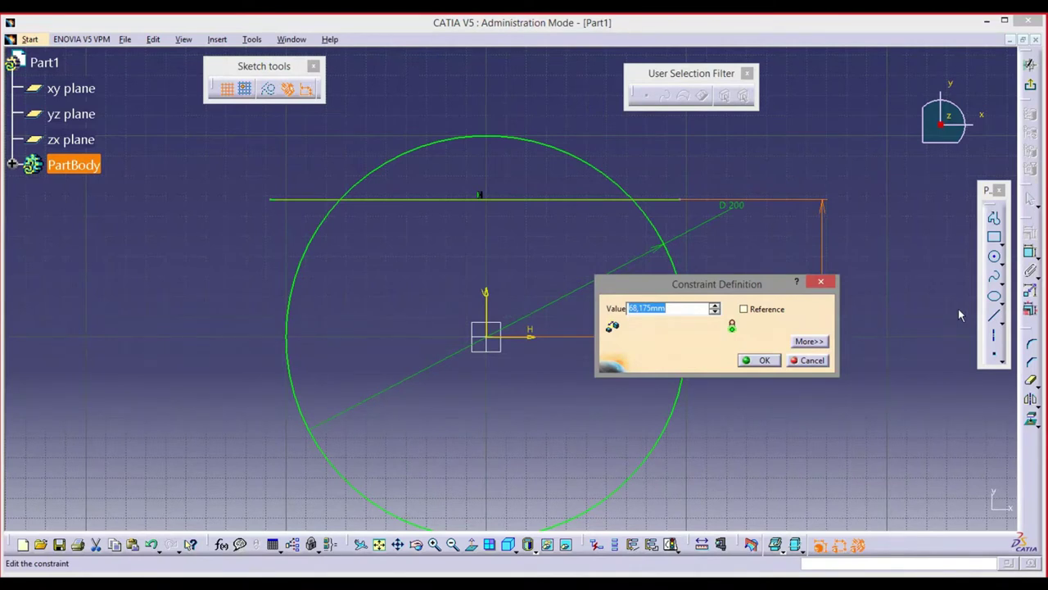
pyautogui.write('120/2')
pyautogui.press('Return')
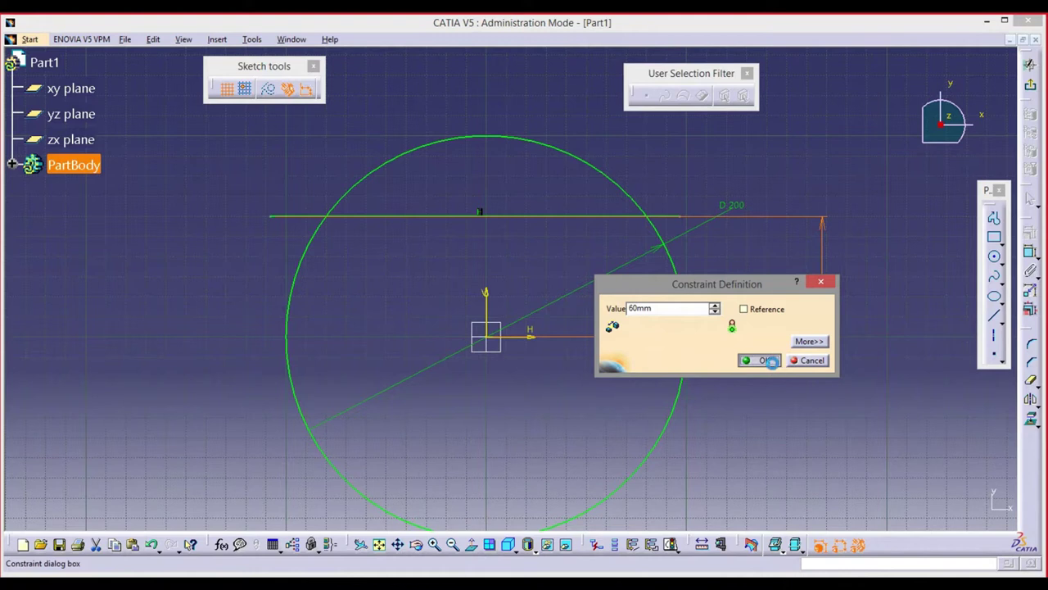
pyautogui.click(770, 363)
pyautogui.moveTo(738, 412)
pyautogui.mouseDown(button='middle')
pyautogui.moveTo(706, 336)
pyautogui.moveTo(741, 379)
pyautogui.mouseUp(button='middle')
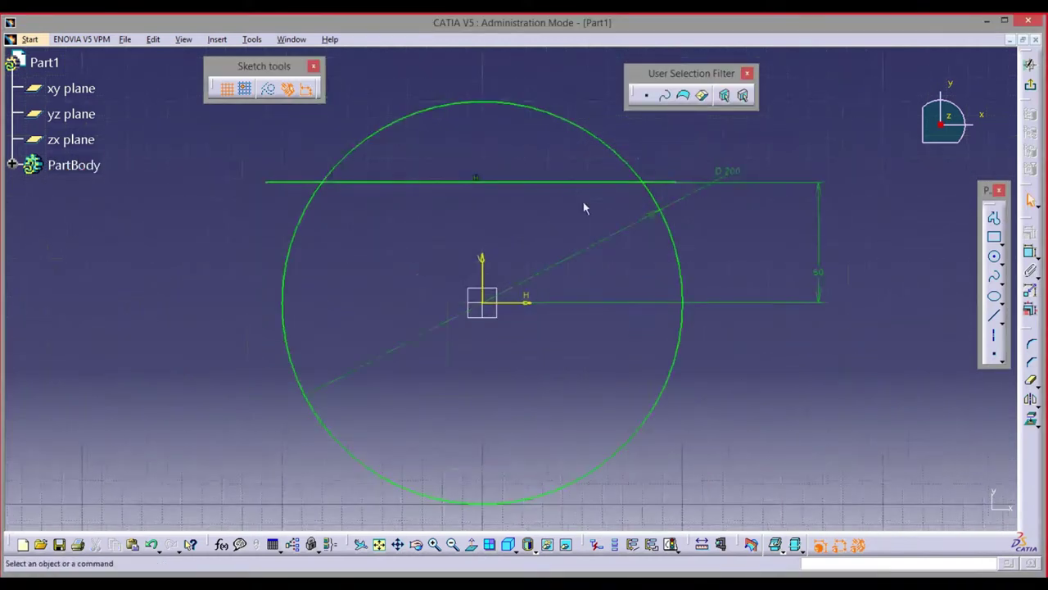
# - Mirror the horizontal line about the sketch's horizontal axis to get a matching line across the lower part of the circle
pyautogui.click(570, 181)
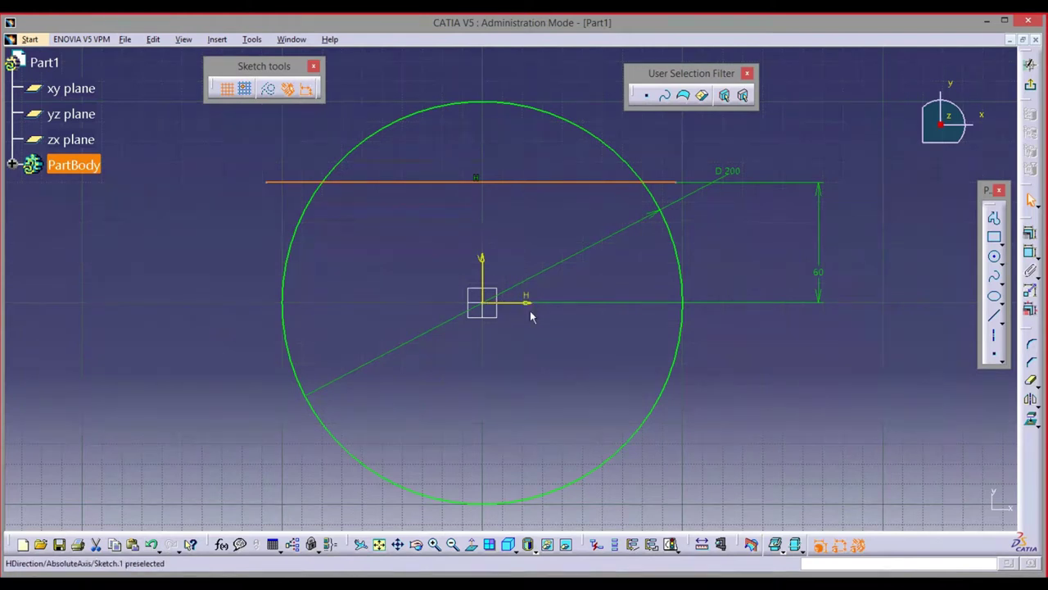
pyautogui.click(1033, 401)
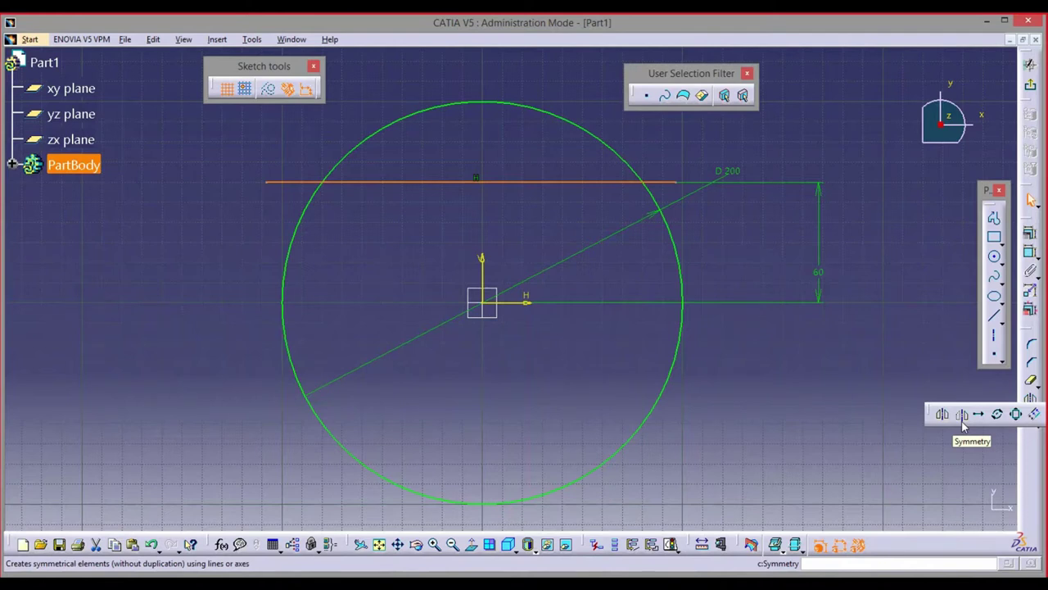
pyautogui.click(263, 187)
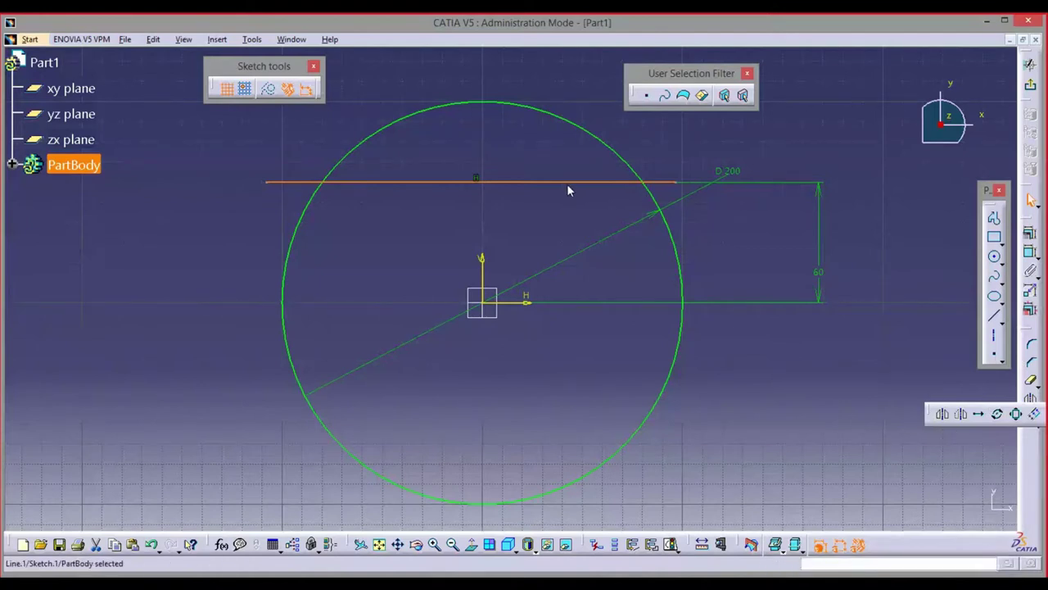
pyautogui.click(943, 414)
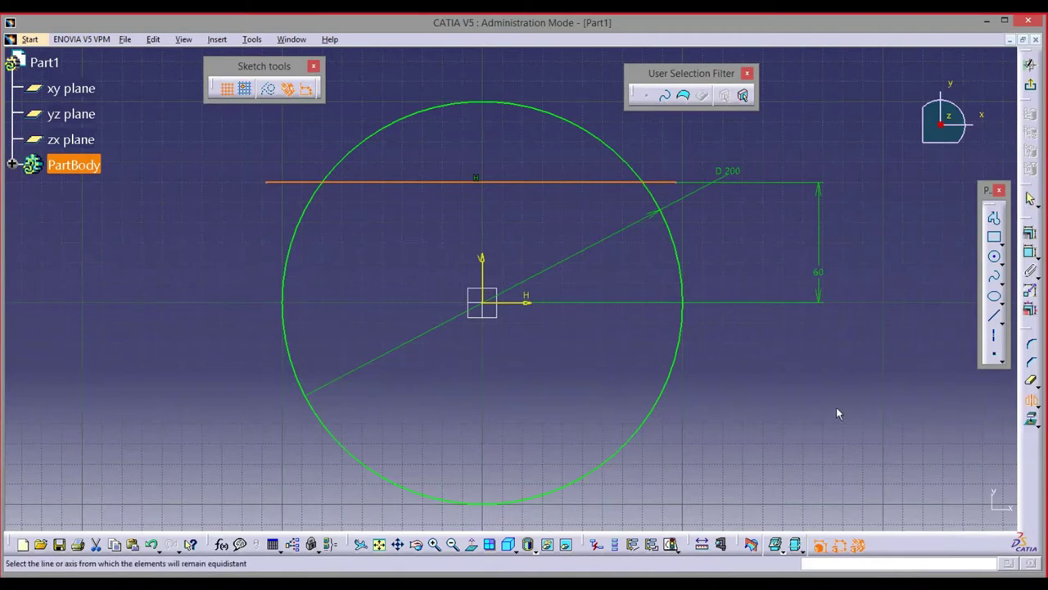
pyautogui.click(524, 304)
pyautogui.moveTo(907, 412)
pyautogui.mouseDown(button='middle')
pyautogui.moveTo(856, 415)
pyautogui.moveTo(863, 407)
pyautogui.moveTo(879, 423)
pyautogui.moveTo(871, 394)
pyautogui.mouseUp(button='middle')
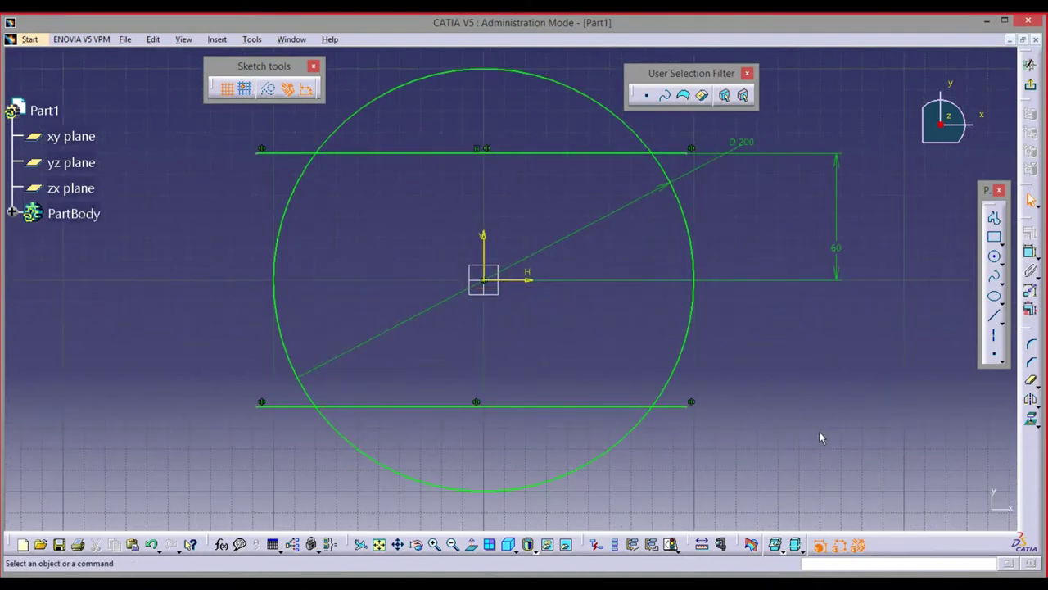
pyautogui.moveTo(818, 397)
pyautogui.mouseDown(button='middle')
pyautogui.moveTo(775, 356)
pyautogui.moveTo(853, 476)
pyautogui.mouseUp(button='middle')
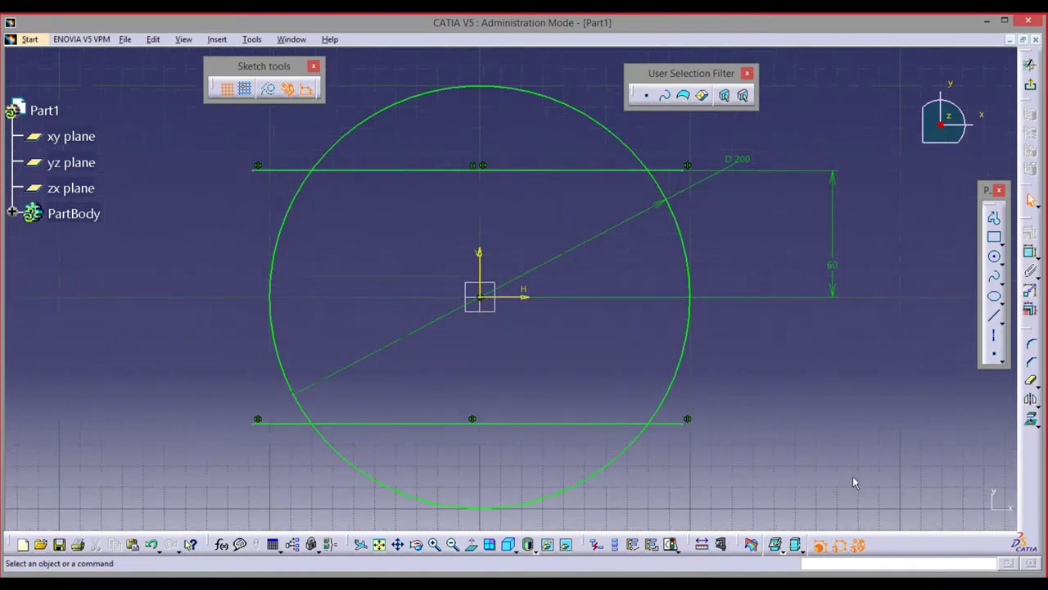
# - Trim the upper and lower circle arcs and the overhanging line ends, leaving a closed profile of two lines and two arcs
pyautogui.click(1032, 385)
pyautogui.moveTo(740, 189)
pyautogui.mouseDown(button='middle')
pyautogui.moveTo(749, 237)
pyautogui.moveTo(766, 187)
pyautogui.mouseUp(button='middle')
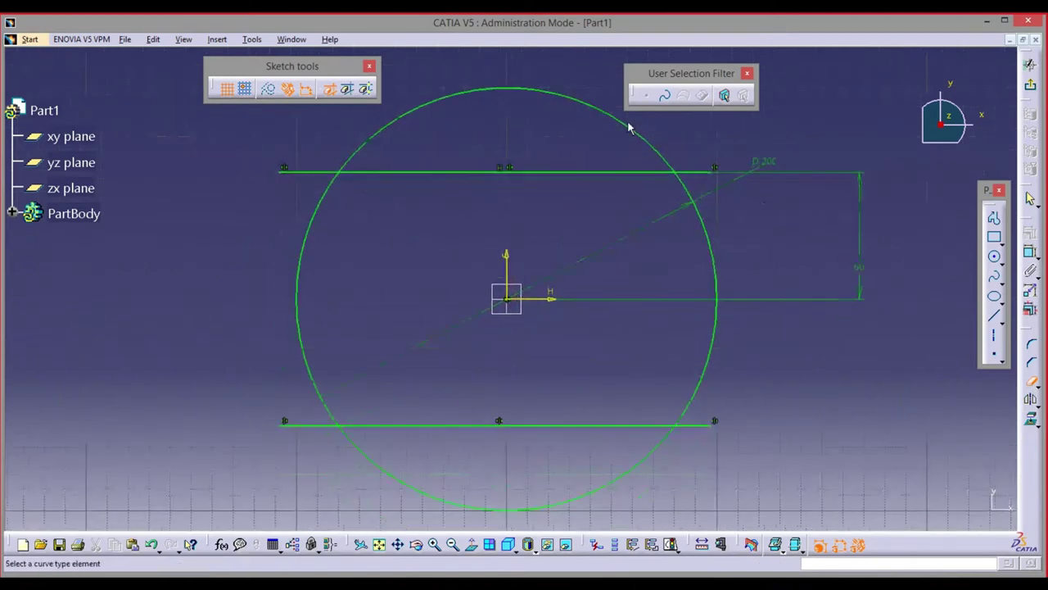
pyautogui.click(638, 133)
pyautogui.click(314, 172)
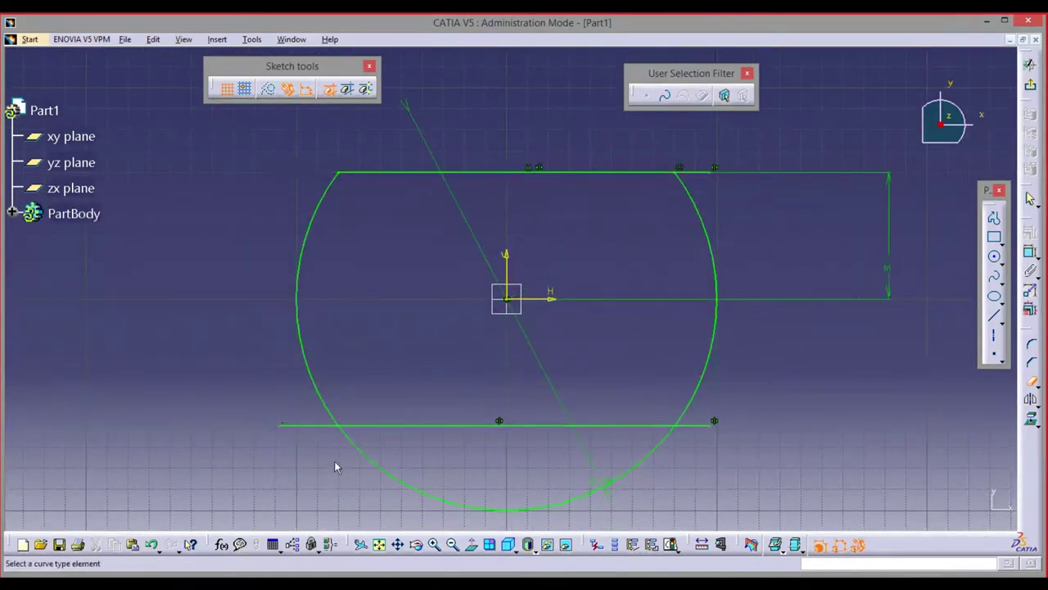
pyautogui.click(313, 422)
pyautogui.click(396, 479)
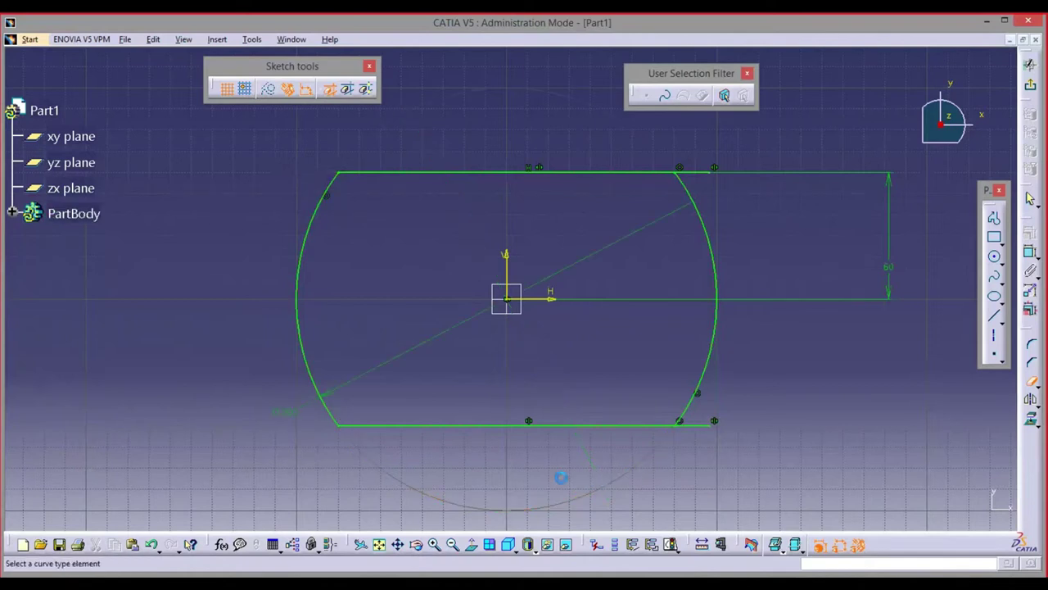
pyautogui.click(704, 424)
pyautogui.click(705, 173)
pyautogui.press('Escape')
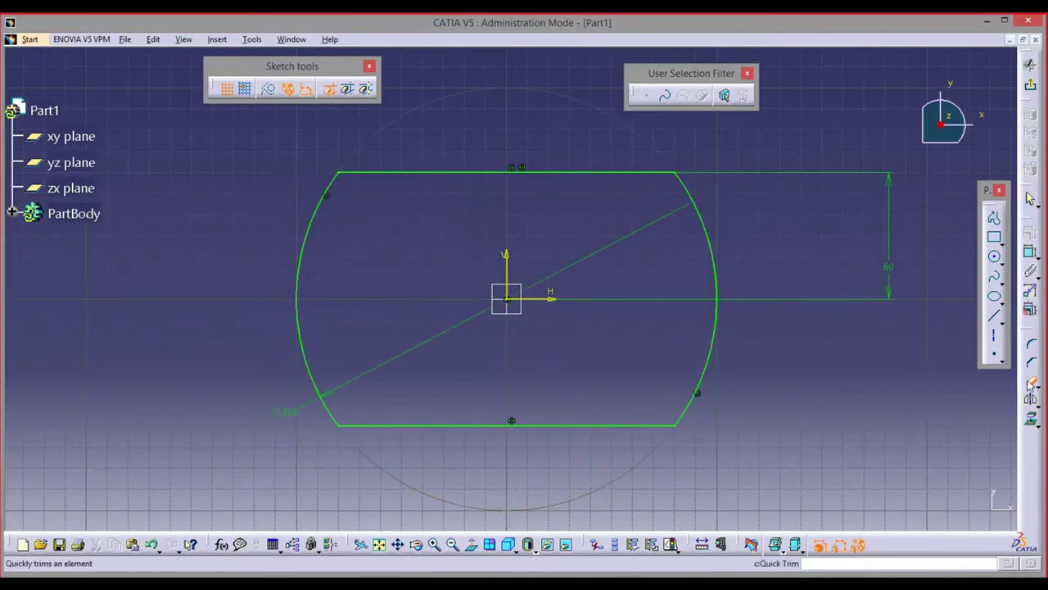
pyautogui.moveTo(924, 454); pyautogui.dragTo(881, 443, button='middle')
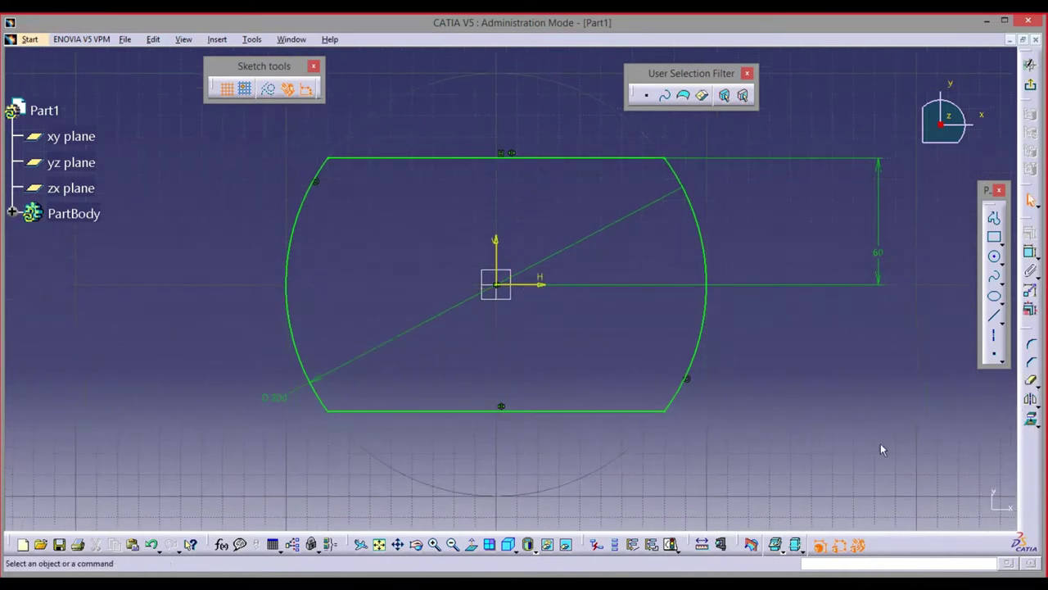
# - Reposition the 200 mm diameter dimension outside the left arc and move the 60 mm dimension closer to the profile
pyautogui.click(286, 397)
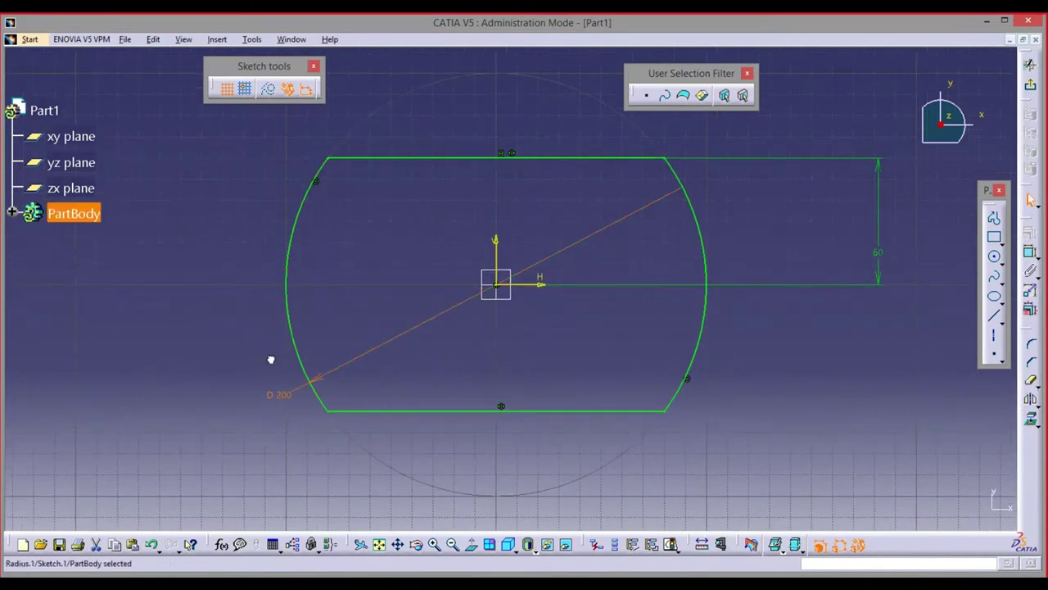
pyautogui.click(254, 324)
pyautogui.moveTo(396, 346); pyautogui.dragTo(360, 301)
pyautogui.click(882, 292)
pyautogui.click(882, 229)
pyautogui.moveTo(882, 229); pyautogui.dragTo(759, 228)
pyautogui.click(851, 256)
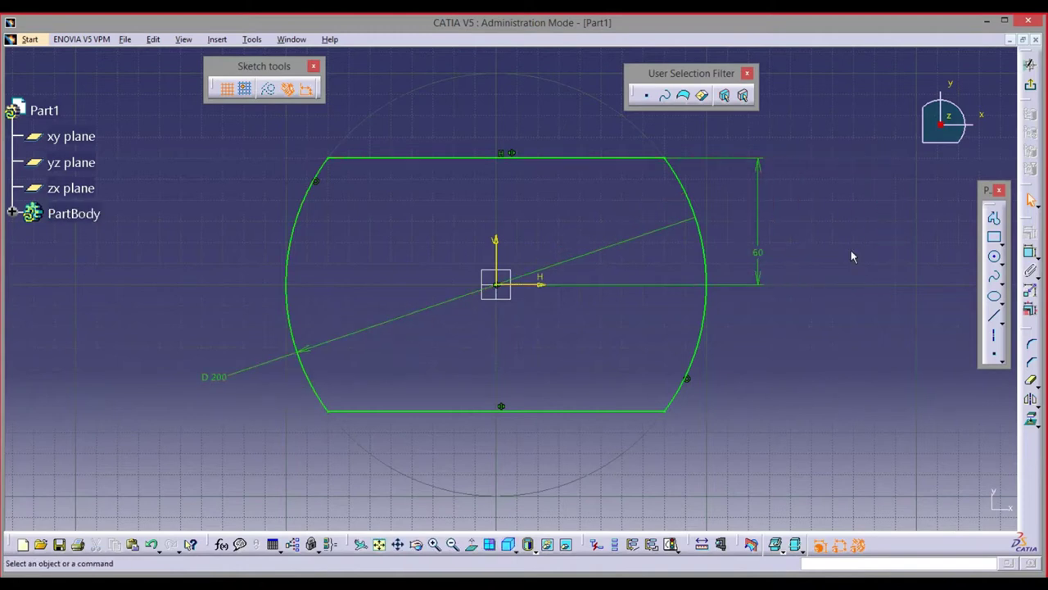
# - Run Sketch Analysis to check whether the profile is closed, then close the analysis
pyautogui.click(254, 39)
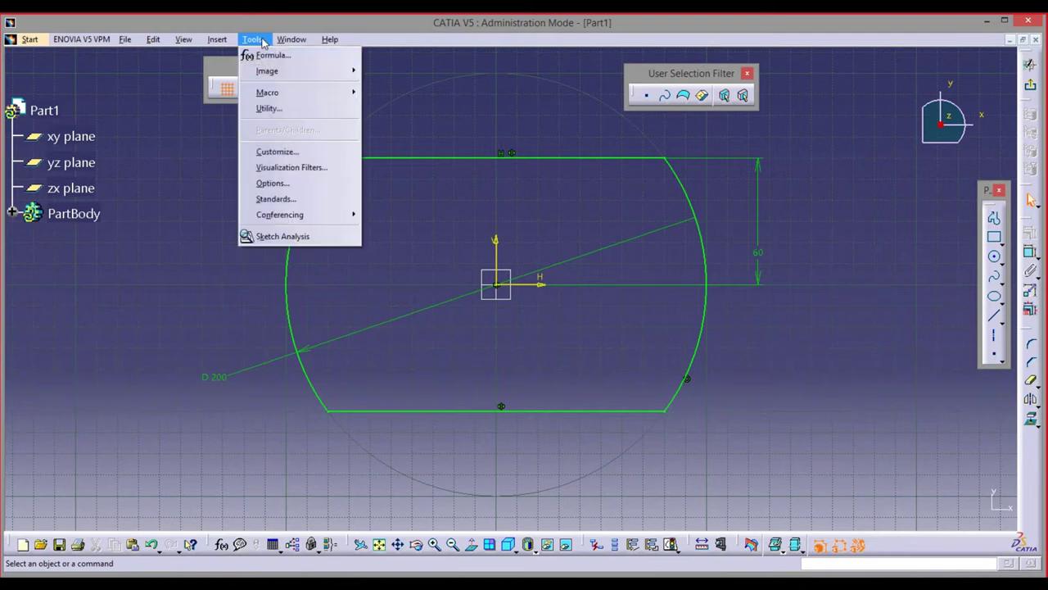
pyautogui.click(334, 236)
pyautogui.click(82, 165)
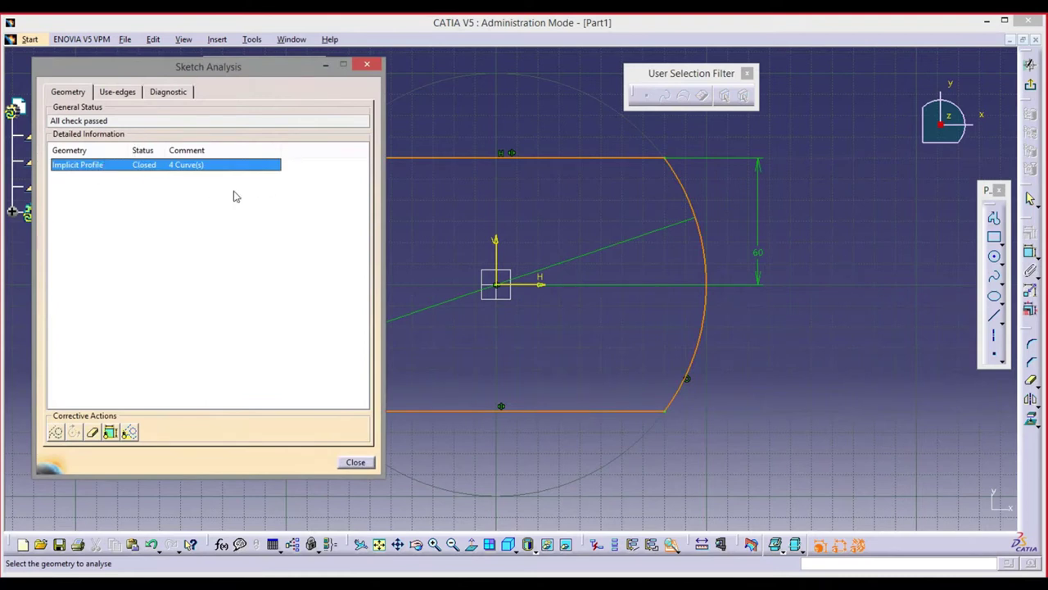
pyautogui.moveTo(470, 283); pyautogui.dragTo(648, 288, button='middle')
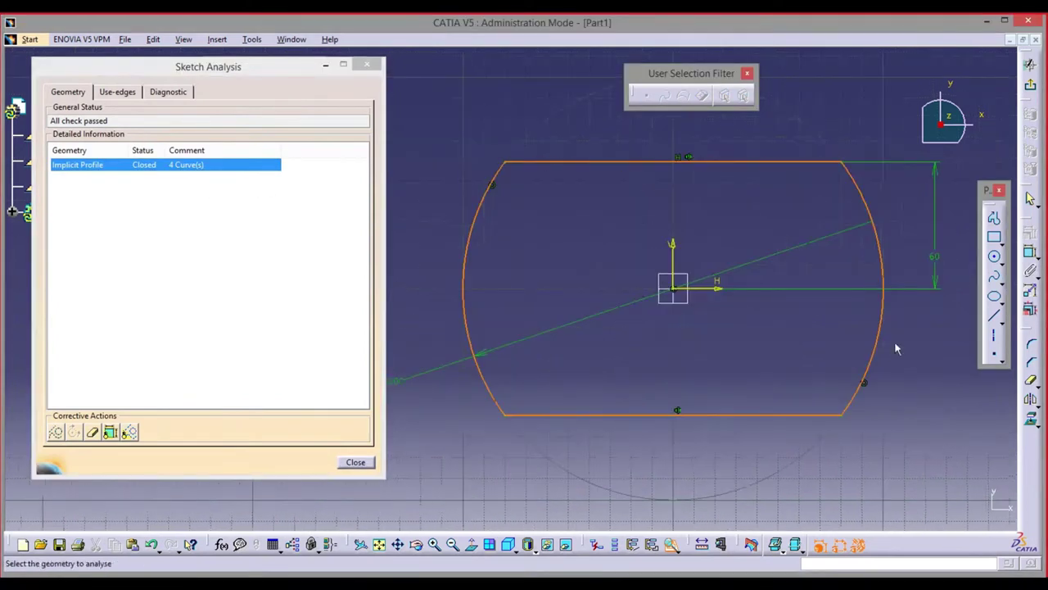
pyautogui.click(356, 463)
pyautogui.moveTo(735, 344)
pyautogui.mouseDown(button='middle')
pyautogui.moveTo(484, 334)
pyautogui.moveTo(525, 337)
pyautogui.mouseUp(button='middle')
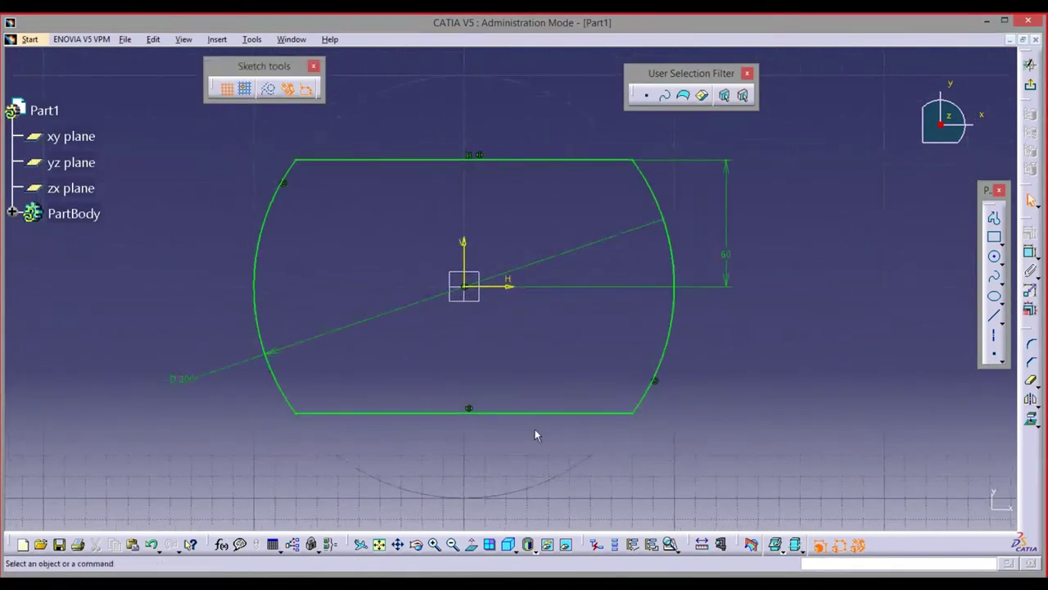
# - Exit the sketch and extrude the closed profile as a pad 30 mm long, entered as 45-15
pyautogui.click(1032, 90)
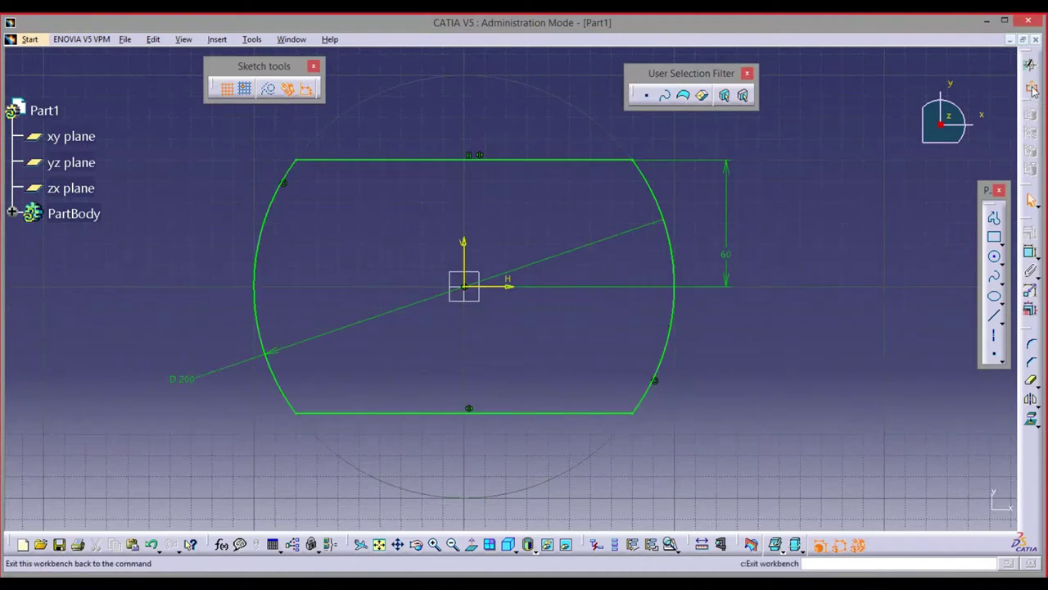
pyautogui.hotkey('alt', 'Tab')
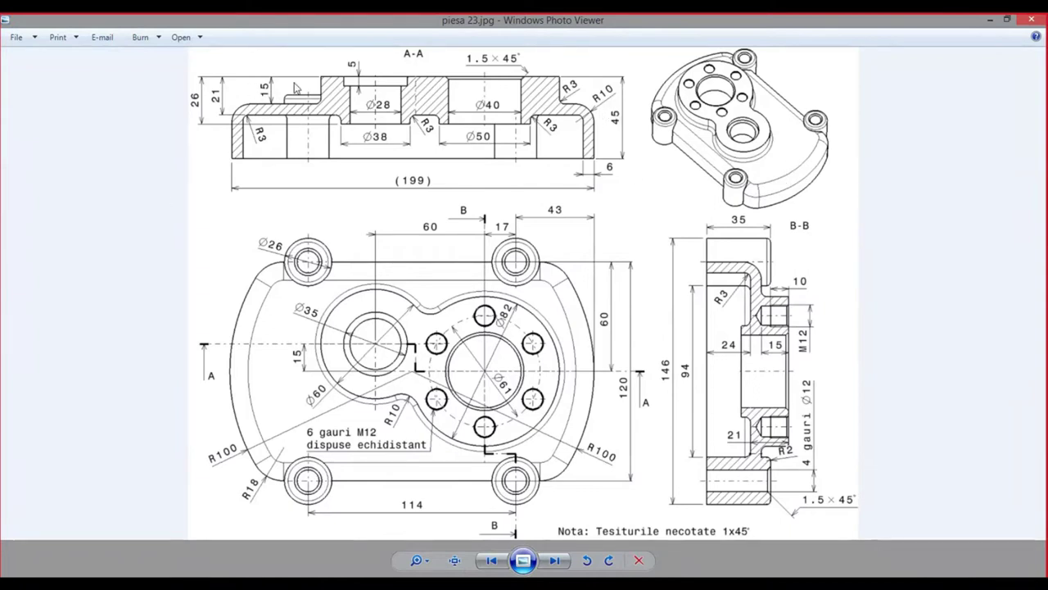
pyautogui.hotkey('alt', 'Tab')
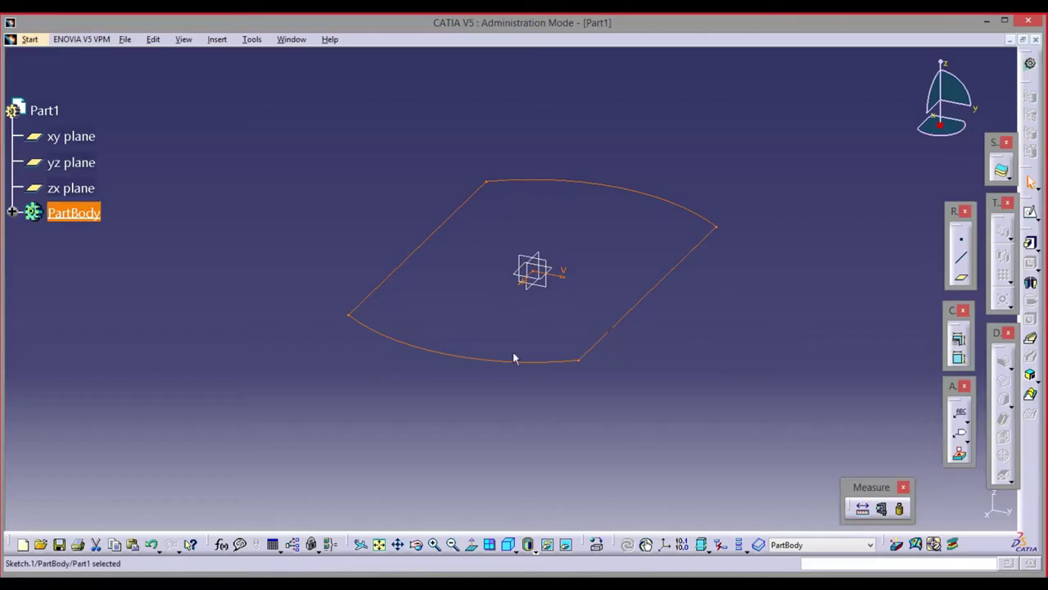
pyautogui.click(1032, 244)
pyautogui.click(1032, 245)
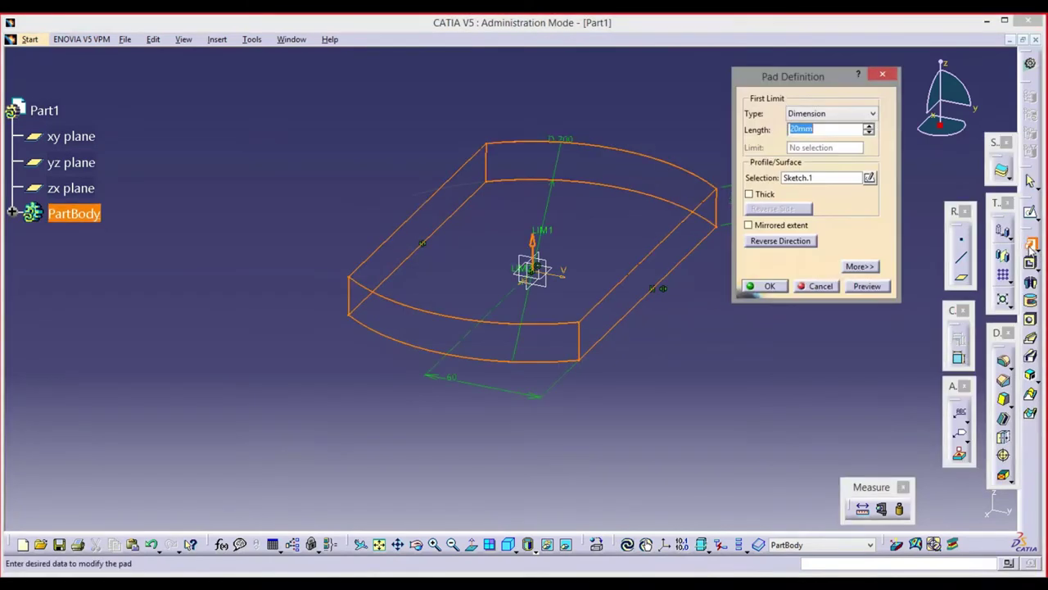
pyautogui.moveTo(691, 330); pyautogui.dragTo(597, 339, button='middle')
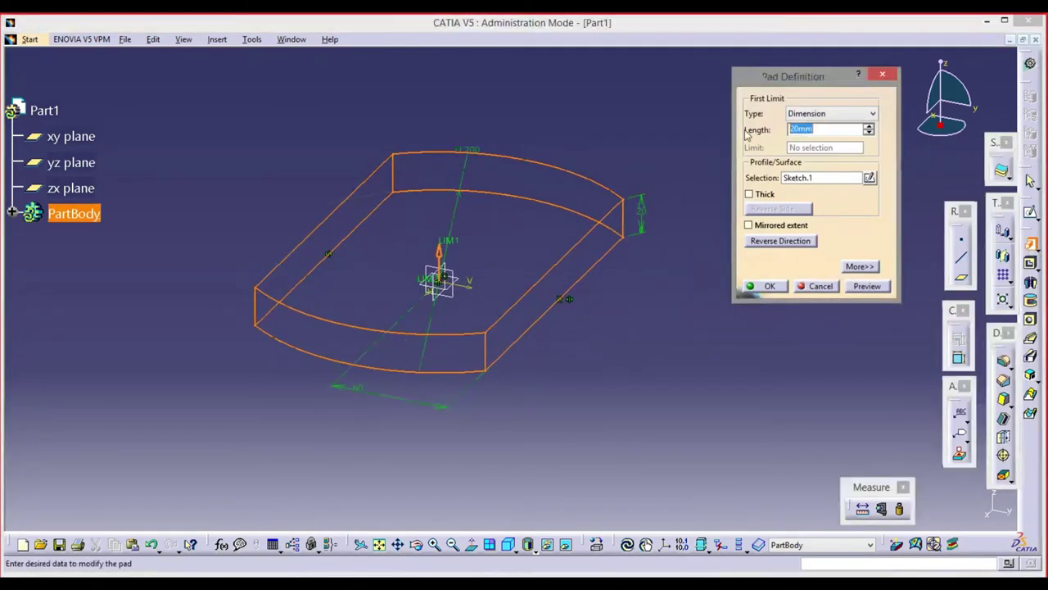
pyautogui.write('45-15')
pyautogui.click(767, 290)
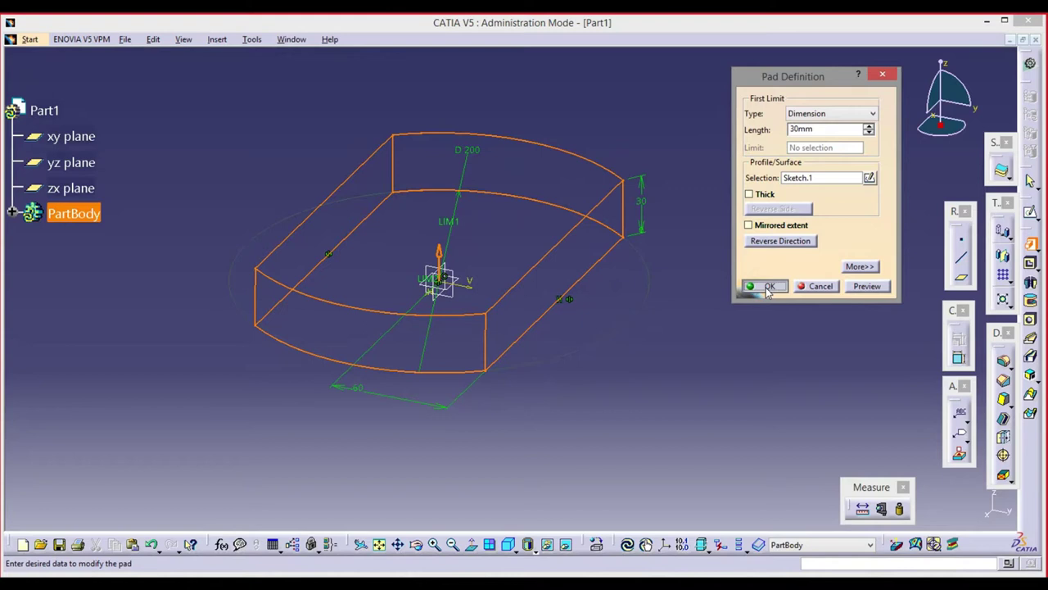
pyautogui.click(767, 288)
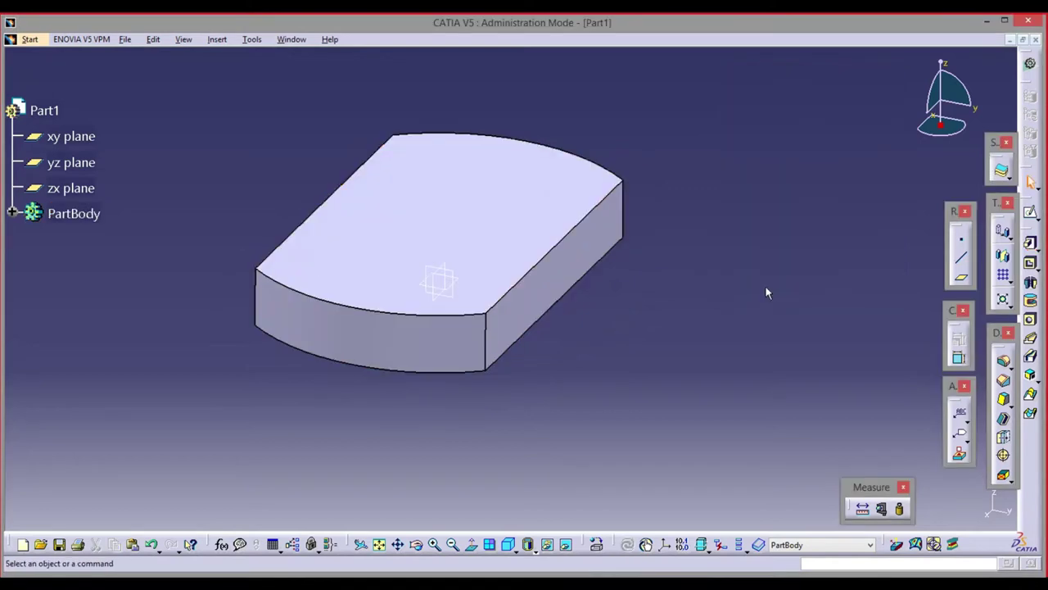
# - Round the four vertical corner edges of the pad with an 18 mm edge fillet using tangency selection
pyautogui.hotkey('alt', 'Tab')
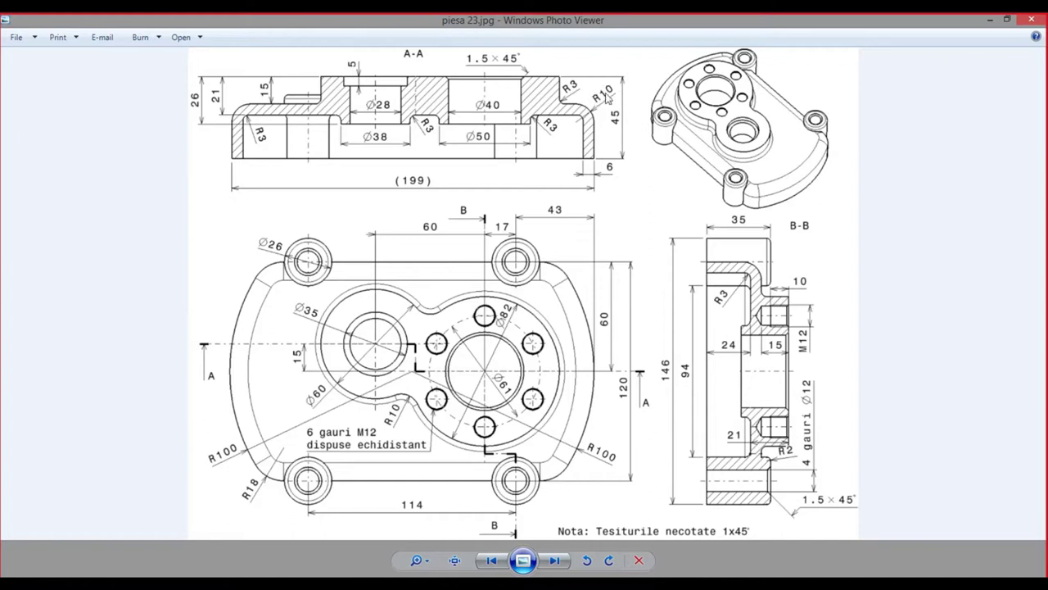
pyautogui.hotkey('alt', 'Tab')
pyautogui.moveTo(627, 314)
pyautogui.mouseDown(button='middle')
pyautogui.moveTo(615, 302)
pyautogui.moveTo(619, 310)
pyautogui.mouseUp(button='middle')
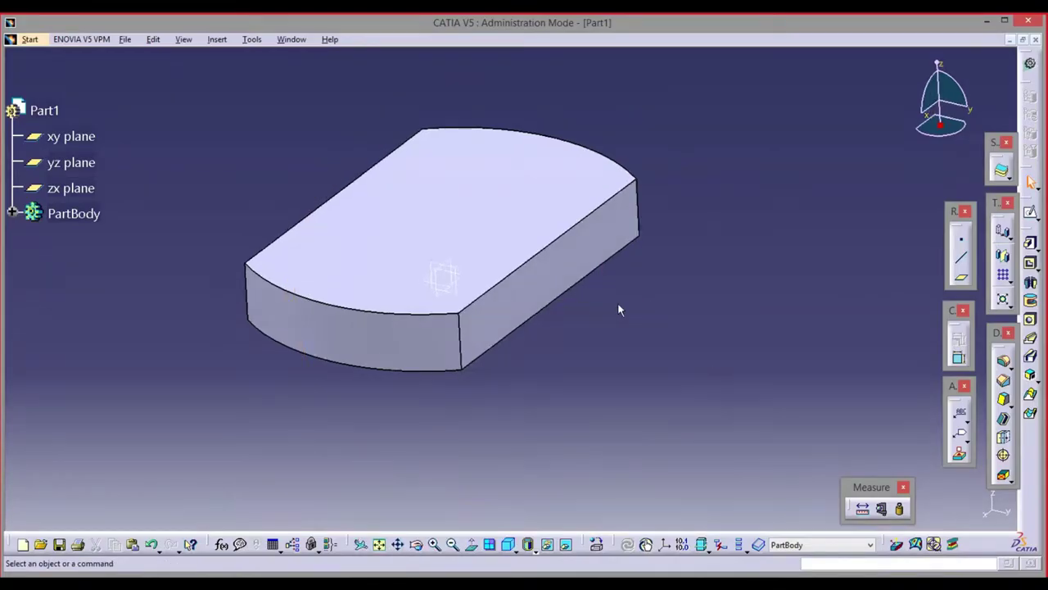
pyautogui.click(461, 341)
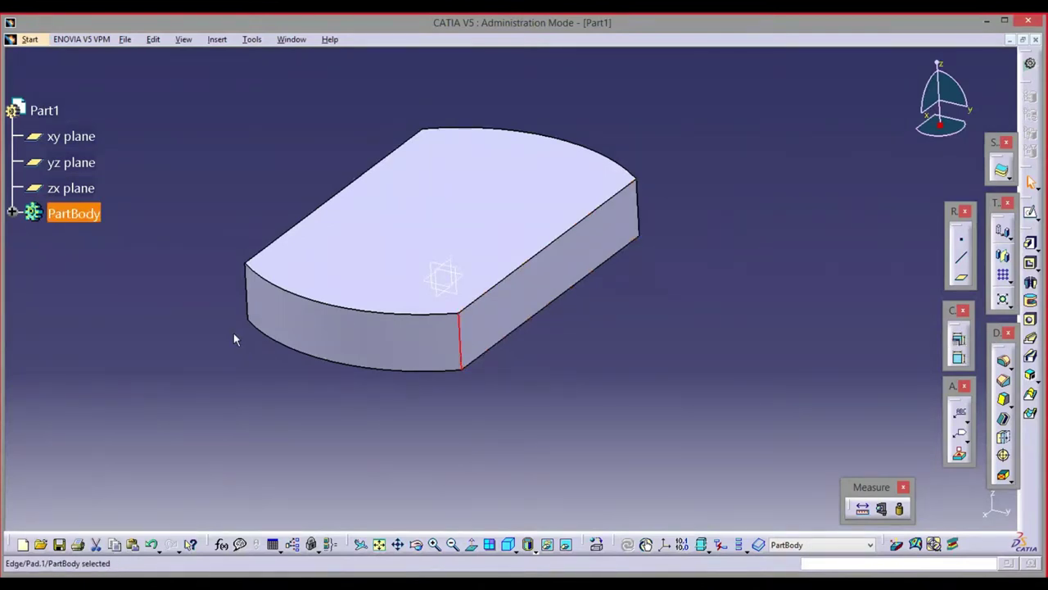
pyautogui.moveTo(179, 292); pyautogui.dragTo(601, 271, button='middle')
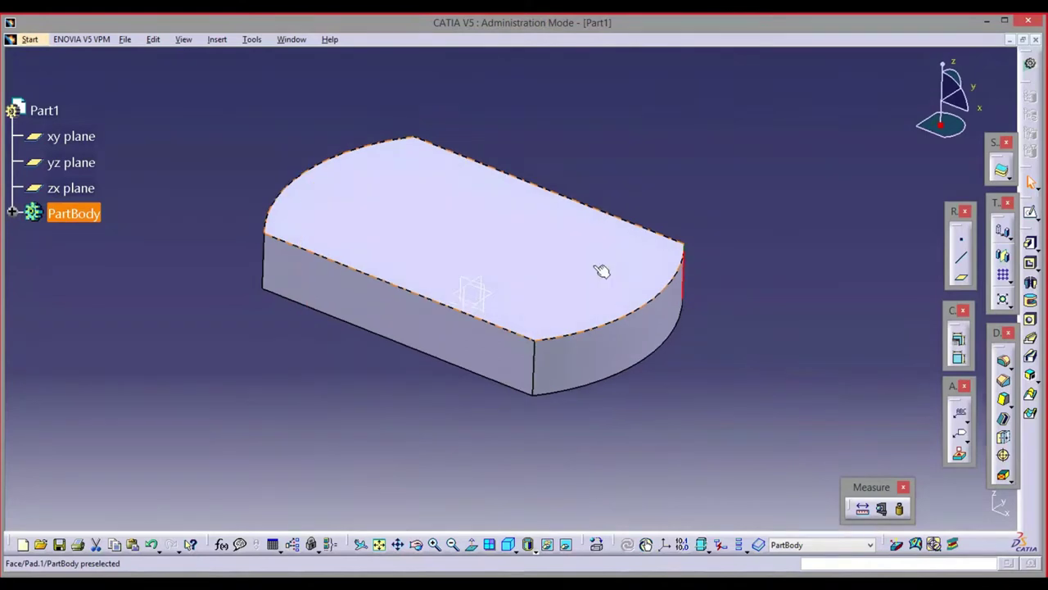
pyautogui.keyDown('ctrl'); pyautogui.click(536, 370); pyautogui.keyUp('ctrl')
pyautogui.moveTo(150, 276); pyautogui.dragTo(700, 145, button='middle')
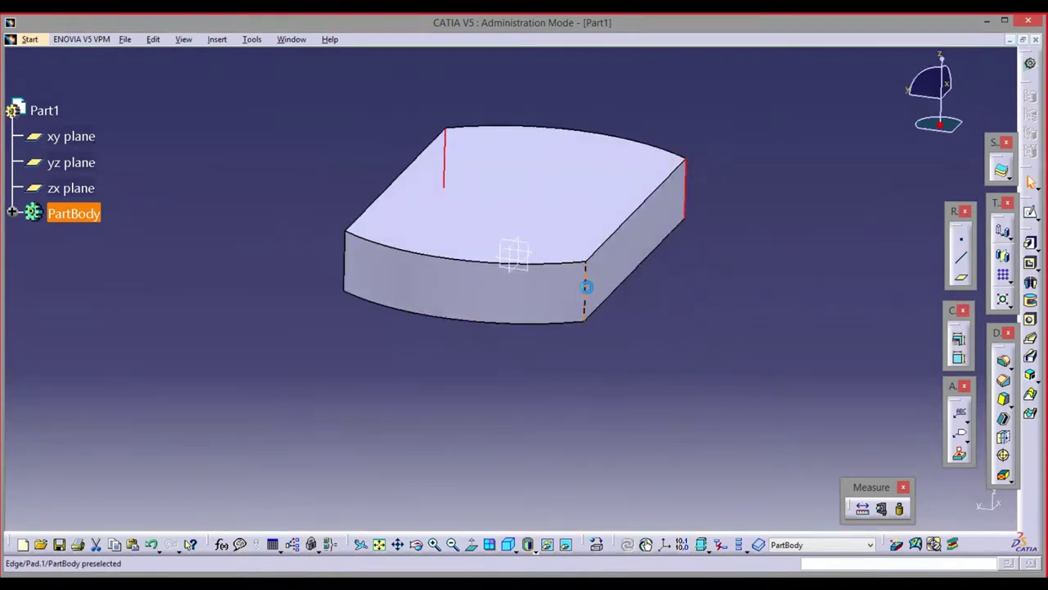
pyautogui.keyDown('ctrl'); pyautogui.click(345, 254); pyautogui.keyUp('ctrl')
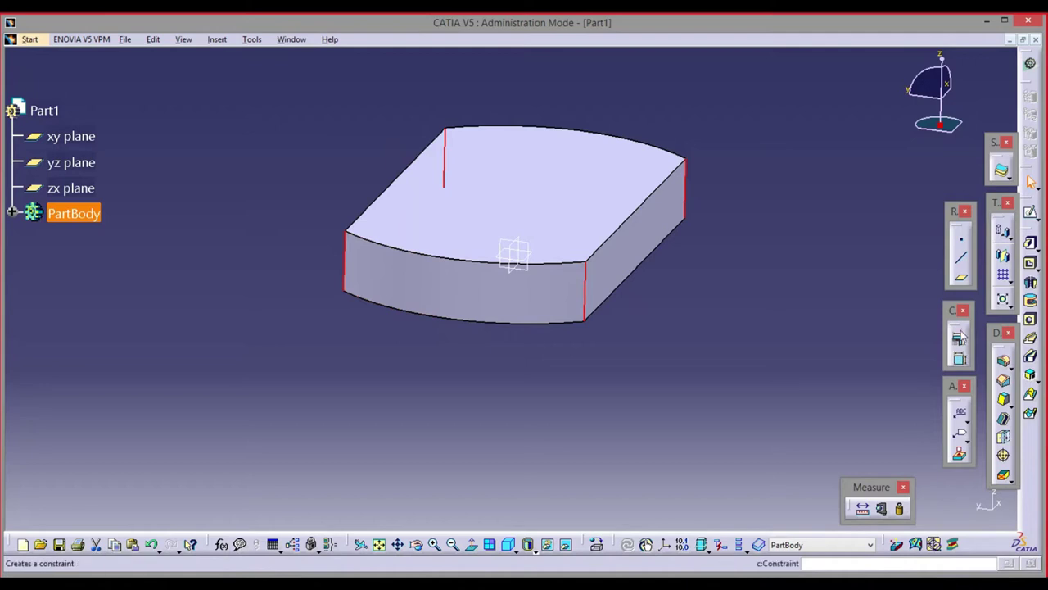
pyautogui.click(1005, 363)
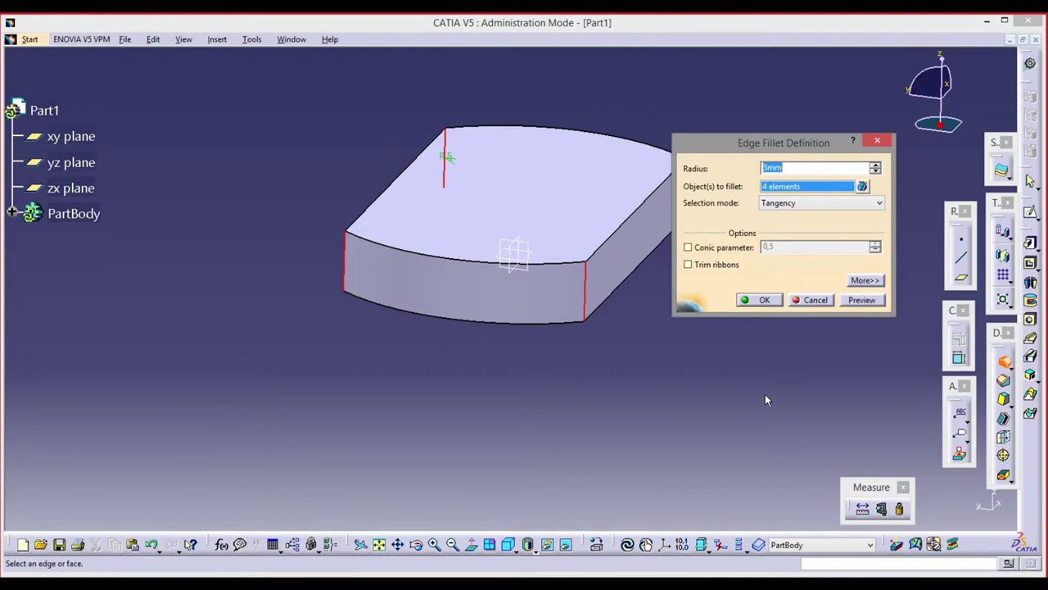
pyautogui.write('18')
pyautogui.click(863, 301)
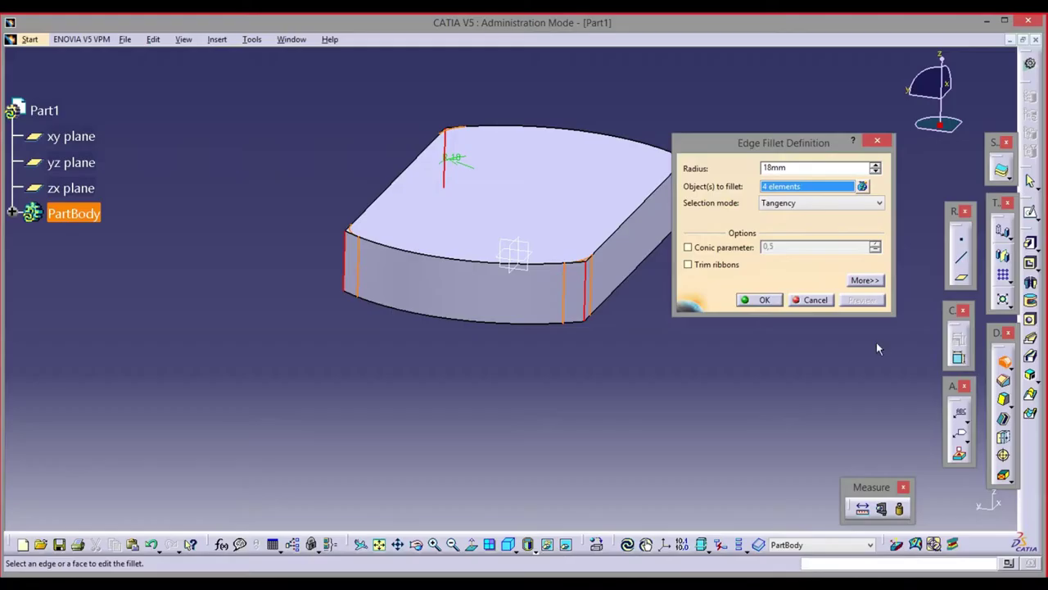
pyautogui.click(759, 301)
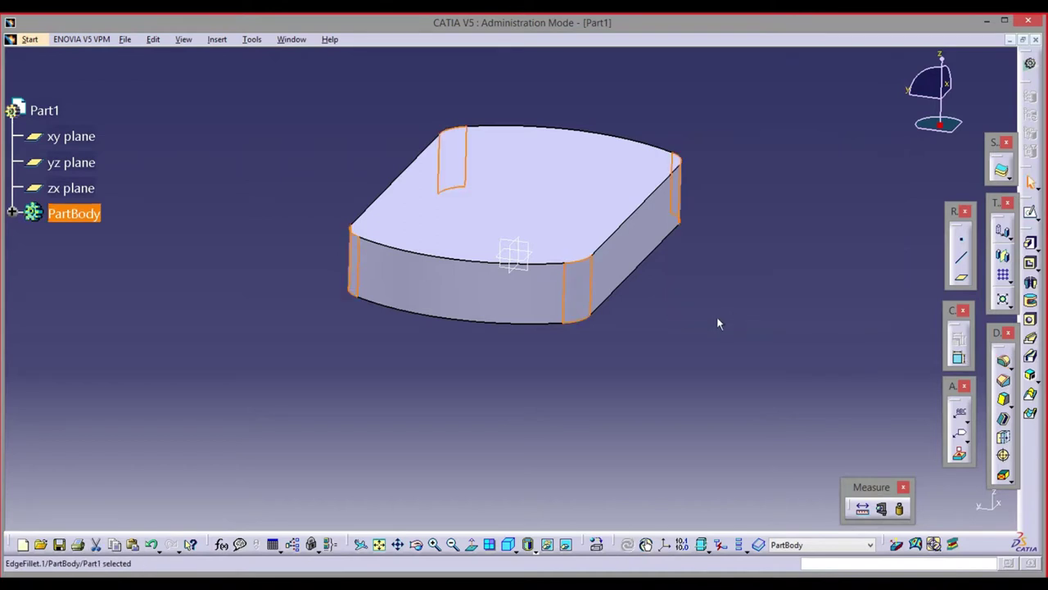
# - Apply a 10 mm edge fillet around the complete upper perimeter of the pad, starting from one long edge
pyautogui.moveTo(683, 257); pyautogui.dragTo(422, 344, button='middle')
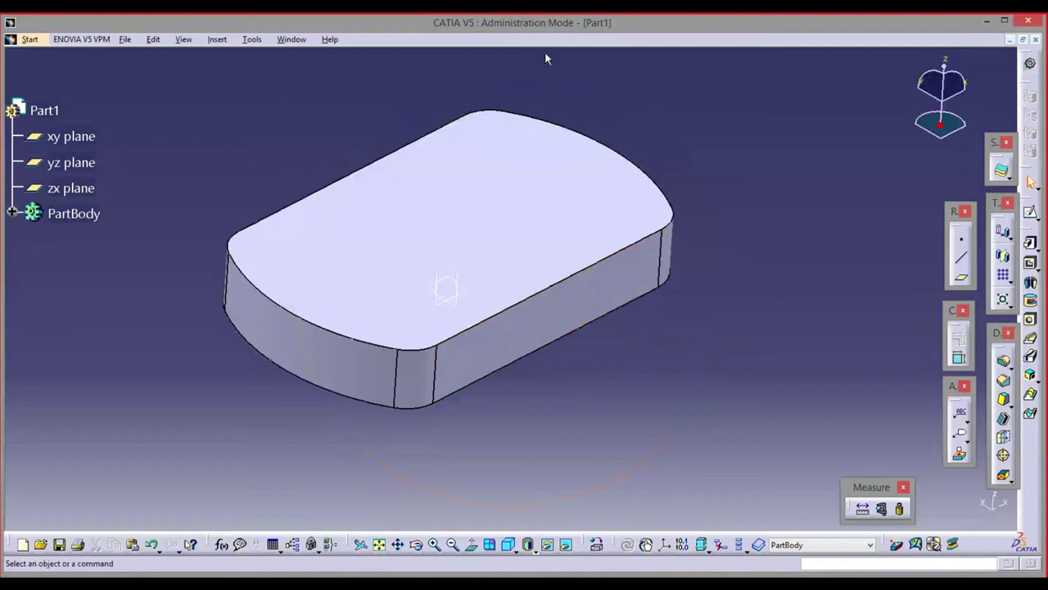
pyautogui.moveTo(664, 367)
pyautogui.mouseDown(button='middle')
pyautogui.moveTo(592, 398)
pyautogui.moveTo(507, 186)
pyautogui.moveTo(568, 421)
pyautogui.moveTo(585, 410)
pyautogui.mouseUp(button='middle')
pyautogui.hotkey('alt', 'Tab')
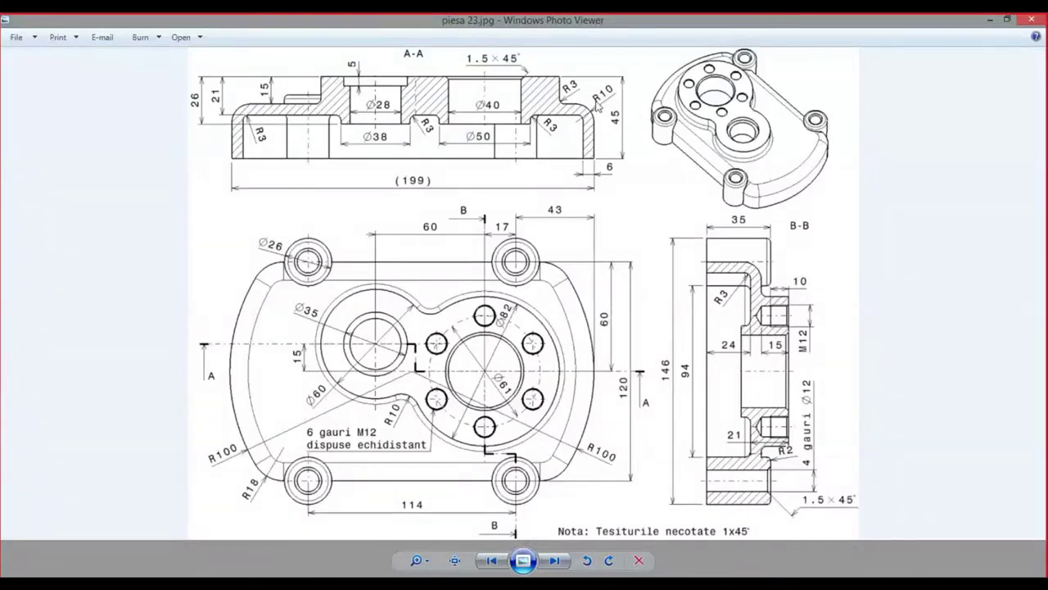
pyautogui.hotkey('alt', 'Tab')
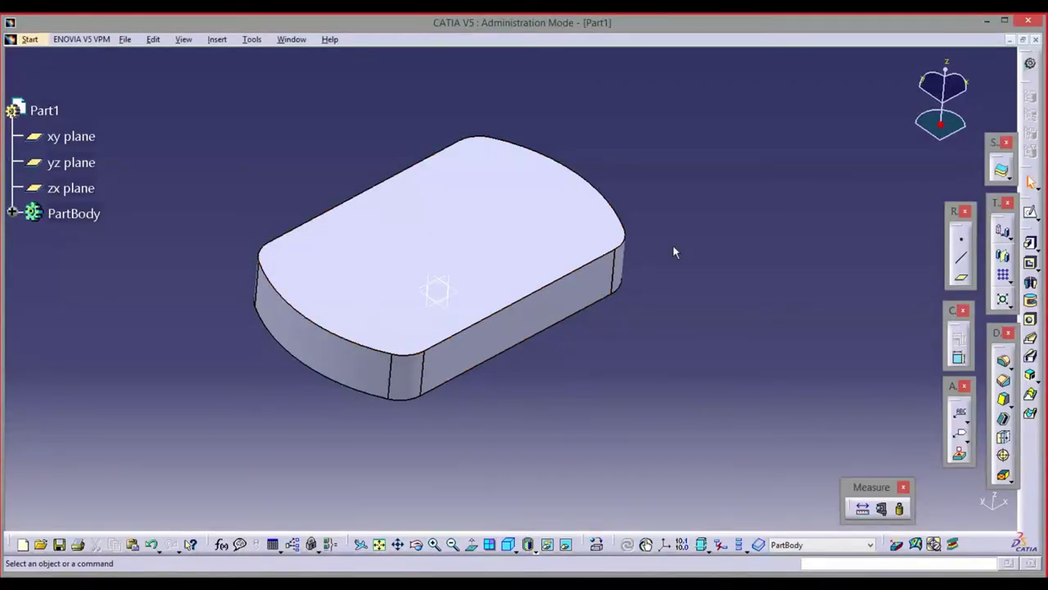
pyautogui.click(551, 282)
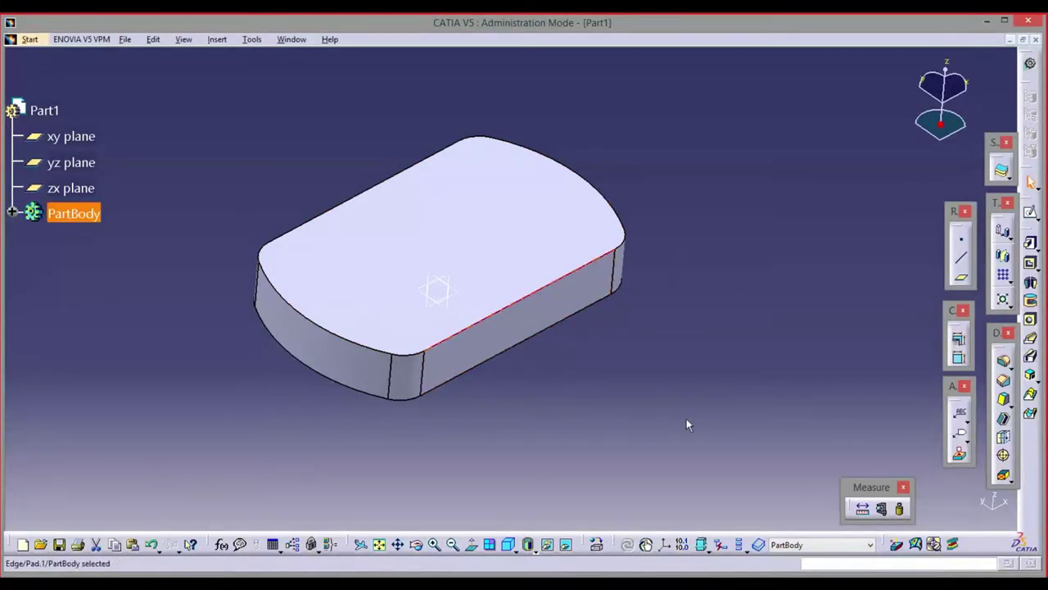
pyautogui.moveTo(586, 383); pyautogui.dragTo(552, 401, button='middle')
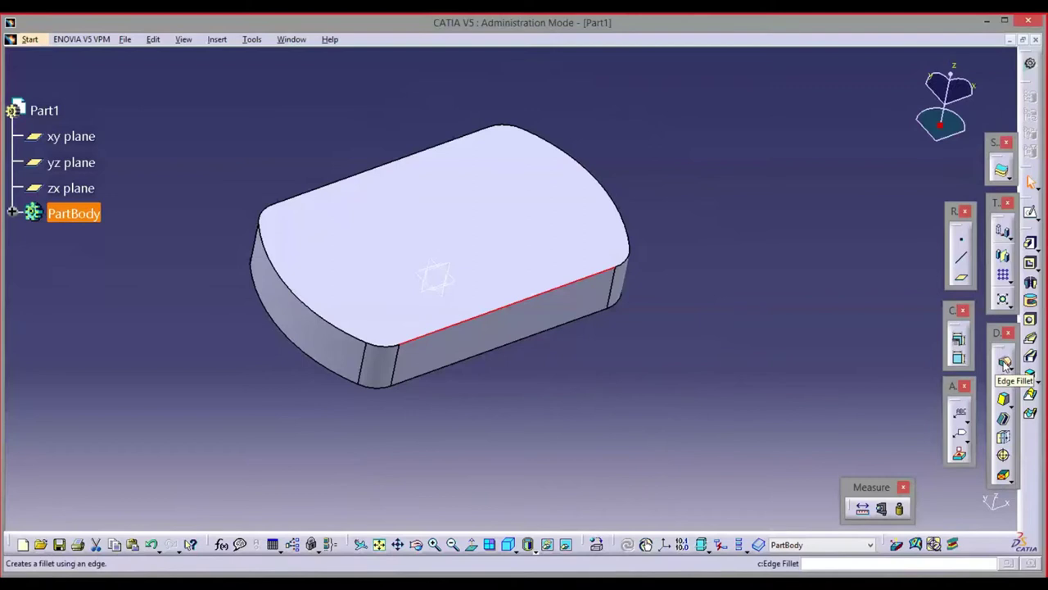
pyautogui.click(1005, 363)
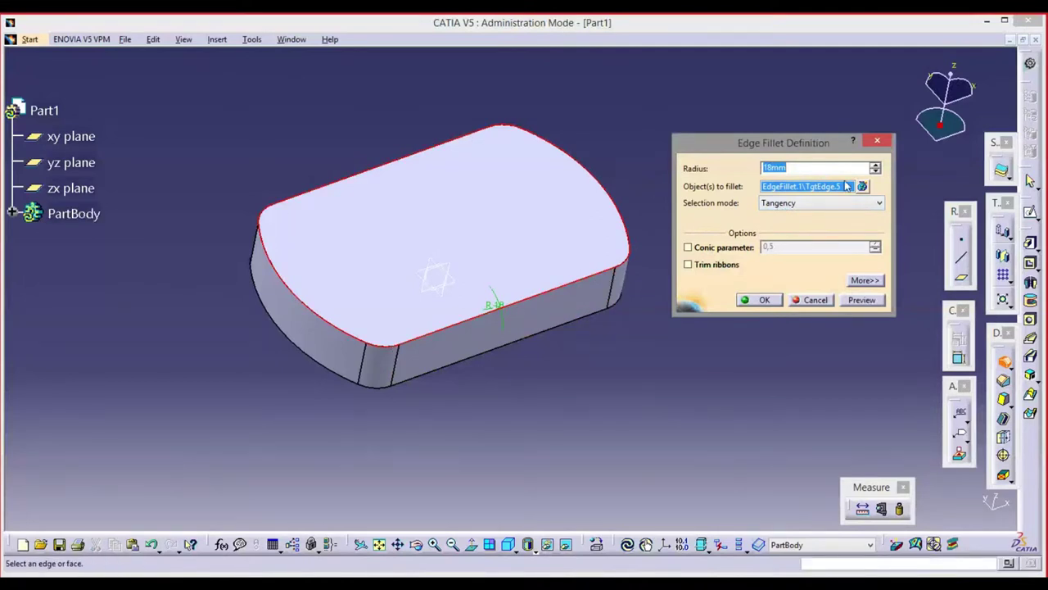
pyautogui.click(794, 166)
pyautogui.press('Return')
pyautogui.write('1')
pyautogui.click(866, 299)
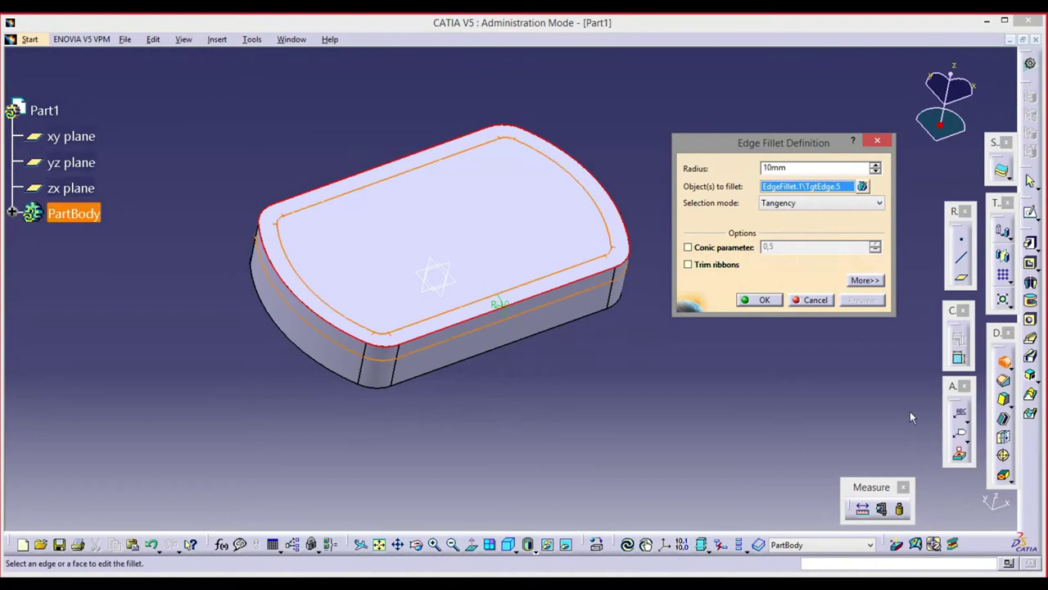
pyautogui.click(764, 299)
# - Shell the body with a 6 mm default inside thickness, removing the large flat face opposite the filleted side
pyautogui.moveTo(699, 357); pyautogui.dragTo(592, 363, button='middle')
pyautogui.hotkey('alt', 'Tab')
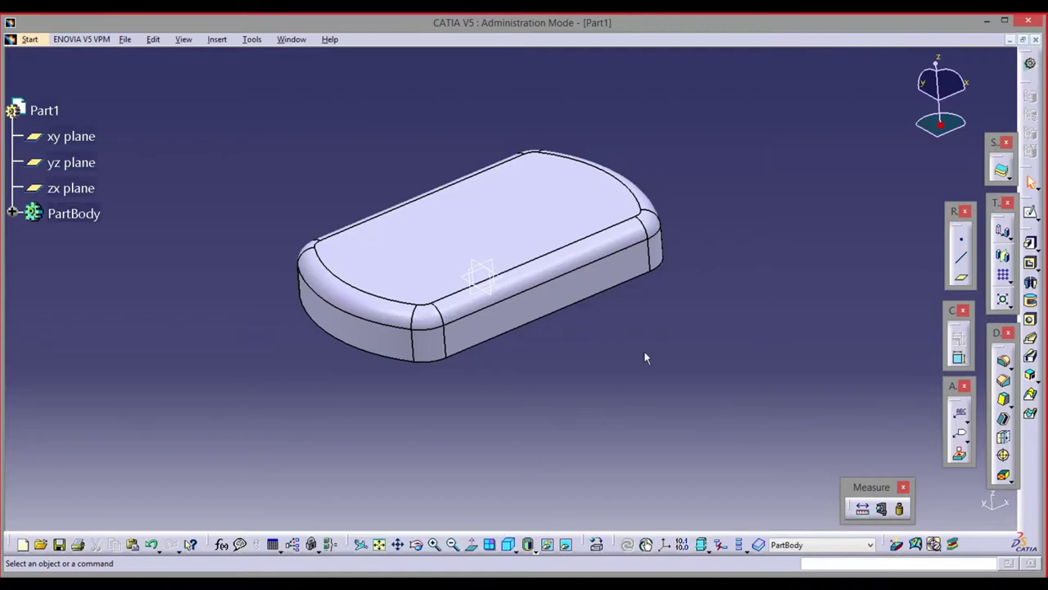
pyautogui.moveTo(646, 355)
pyautogui.mouseDown(button='middle')
pyautogui.moveTo(657, 384)
pyautogui.moveTo(631, 392)
pyautogui.moveTo(666, 382)
pyautogui.moveTo(765, 417)
pyautogui.moveTo(571, 327)
pyautogui.moveTo(631, 346)
pyautogui.moveTo(630, 360)
pyautogui.moveTo(538, 210)
pyautogui.moveTo(423, 77)
pyautogui.moveTo(533, 262)
pyautogui.moveTo(510, 245)
pyautogui.moveTo(672, 347)
pyautogui.mouseUp(button='middle')
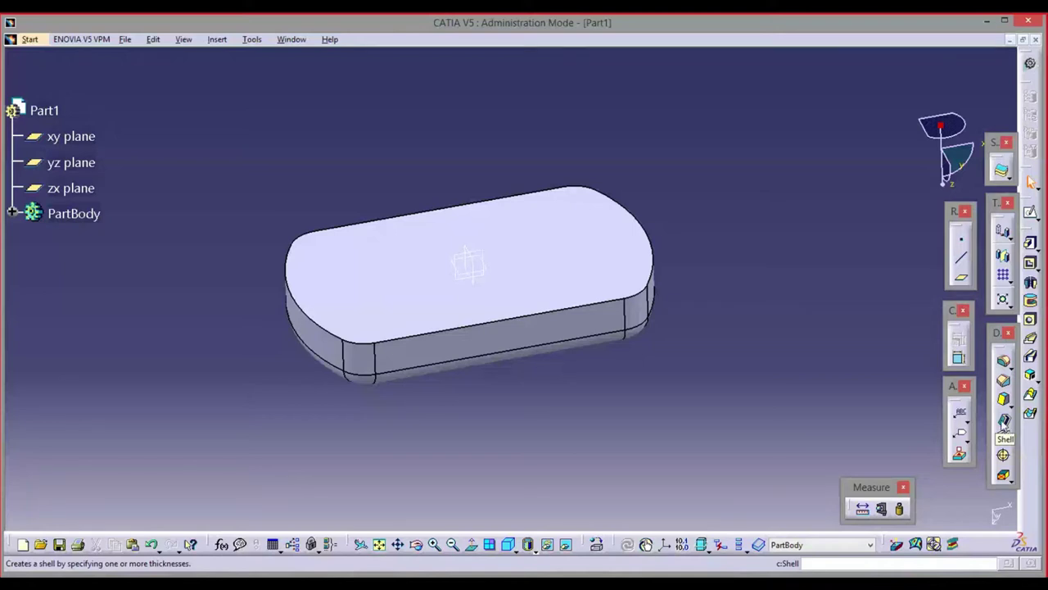
pyautogui.click(1005, 423)
pyautogui.moveTo(879, 406); pyautogui.dragTo(774, 132)
pyautogui.moveTo(600, 390); pyautogui.dragTo(645, 317, button='middle')
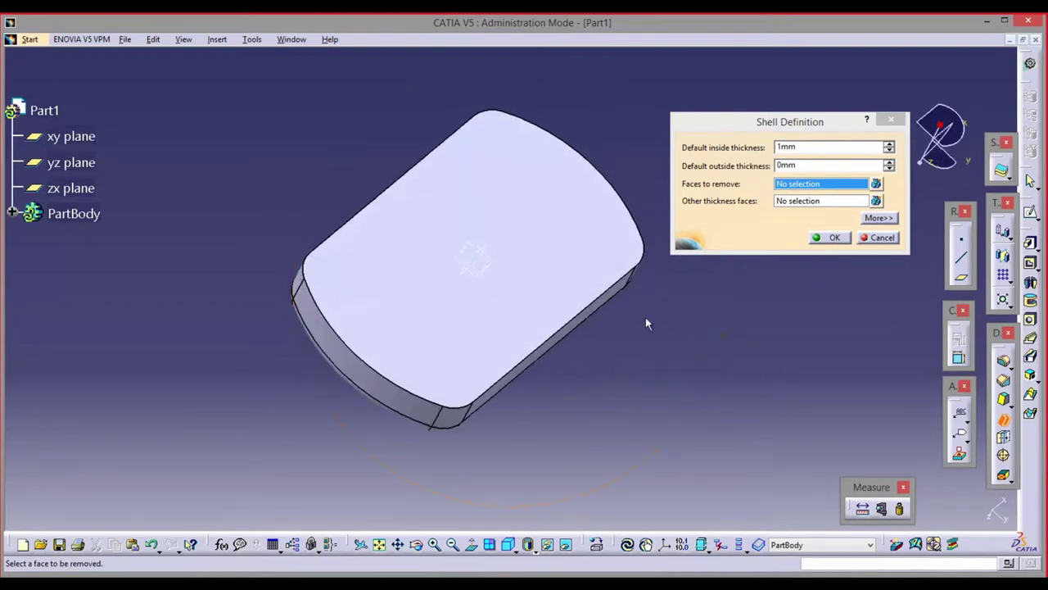
pyautogui.click(549, 229)
pyautogui.moveTo(606, 383); pyautogui.dragTo(625, 360, button='middle')
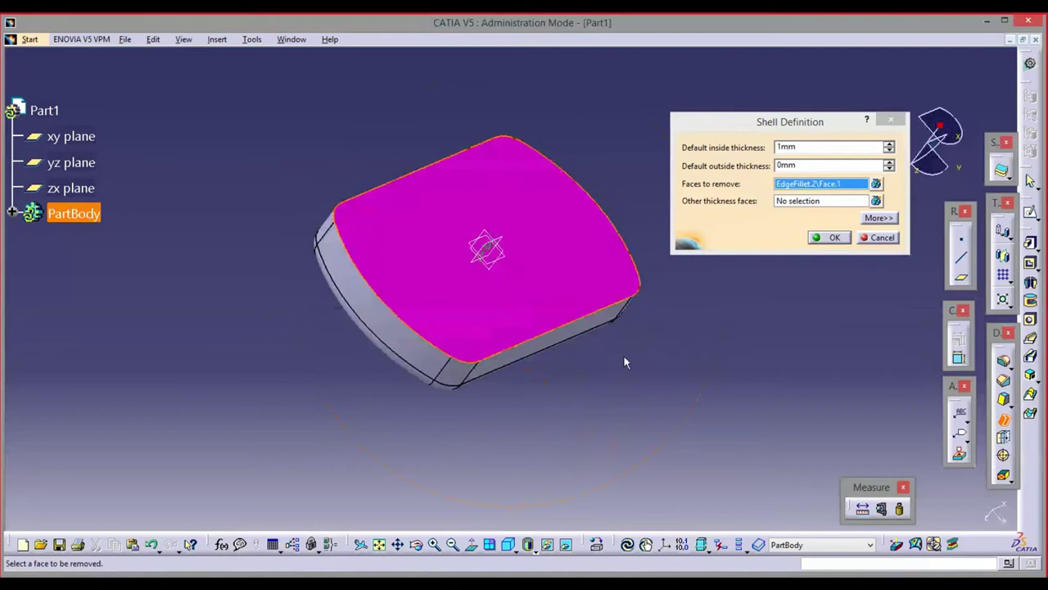
pyautogui.click(802, 145)
pyautogui.doubleClick(802, 146)
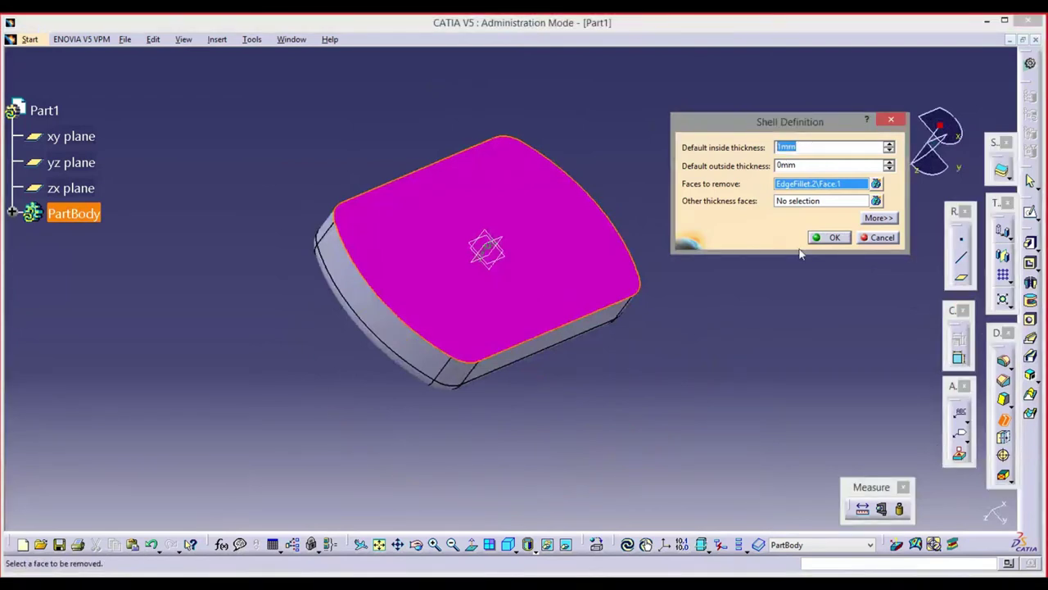
pyautogui.write('6')
pyautogui.click(834, 238)
# - Start a new sketch on the flat rim face around the shell's open side
pyautogui.moveTo(618, 155); pyautogui.dragTo(542, 326, button='middle')
pyautogui.click(371, 464)
pyautogui.moveTo(371, 464); pyautogui.dragTo(639, 393, button='middle')
pyautogui.moveTo(728, 423); pyautogui.dragTo(635, 467, button='middle')
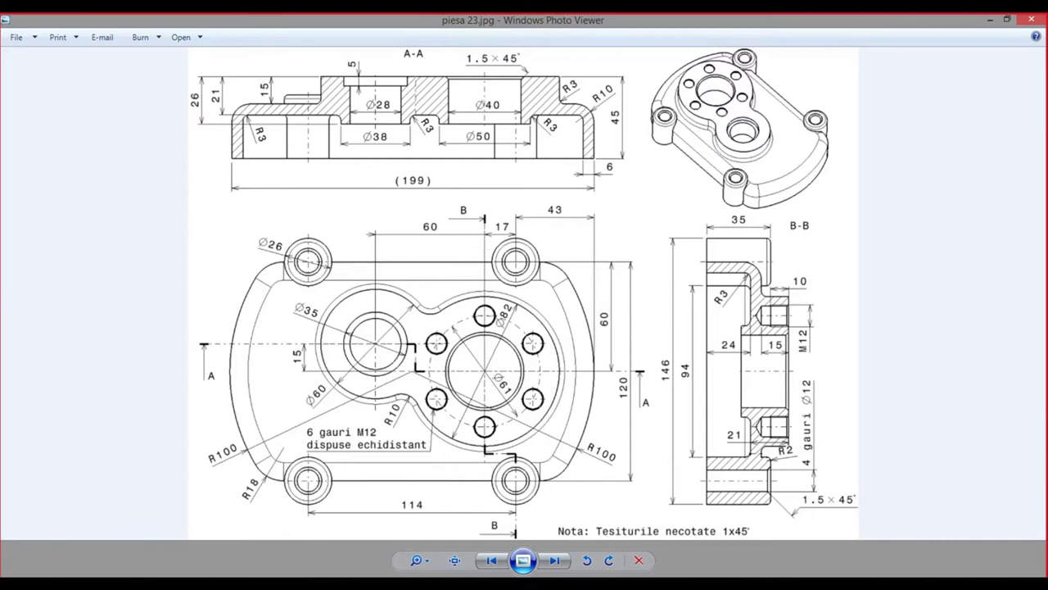
pyautogui.click(346, 518)
pyautogui.moveTo(504, 434); pyautogui.dragTo(409, 222, button='middle')
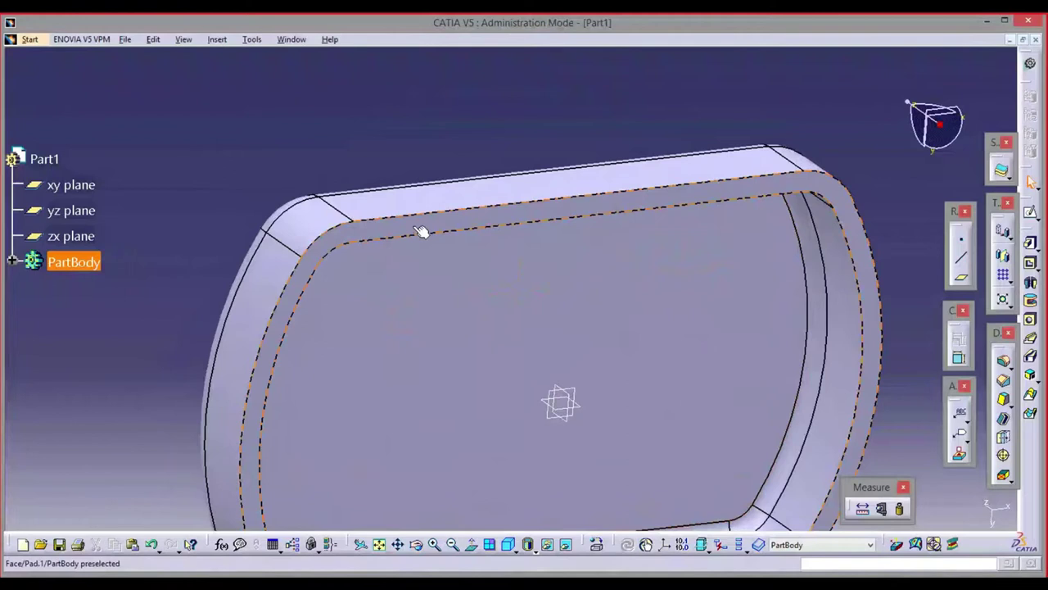
pyautogui.click(417, 227)
pyautogui.click(778, 452)
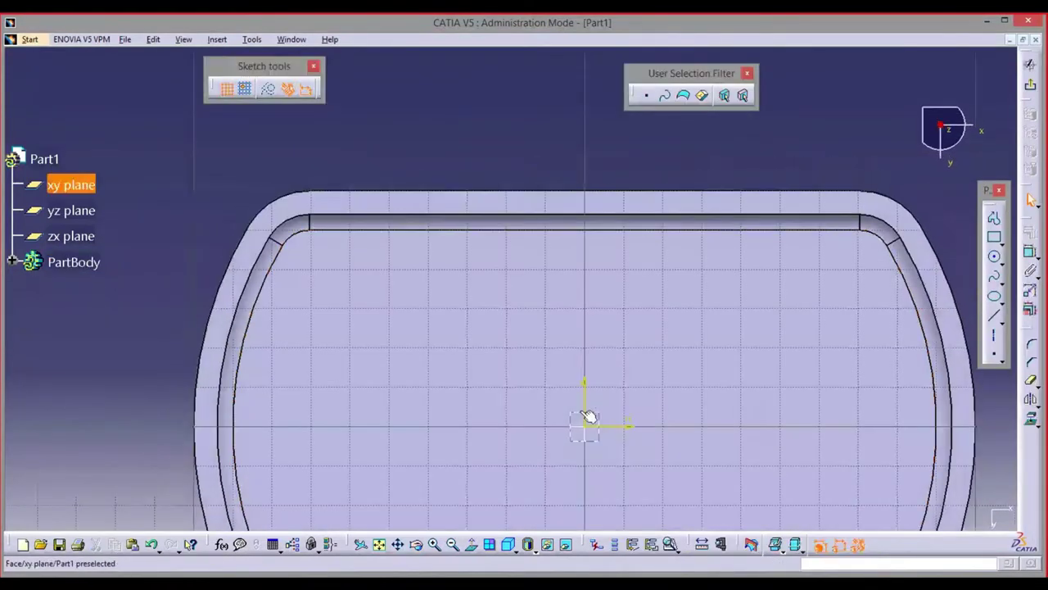
pyautogui.moveTo(587, 420)
pyautogui.mouseDown(button='middle')
pyautogui.moveTo(533, 194)
pyautogui.moveTo(500, 344)
pyautogui.moveTo(522, 353)
pyautogui.moveTo(527, 335)
pyautogui.mouseUp(button='middle')
# - Sketch a circle just outside the rim's lower long edge, near its left rounded corner
pyautogui.click(994, 255)
pyautogui.click(398, 416)
pyautogui.click(423, 449)
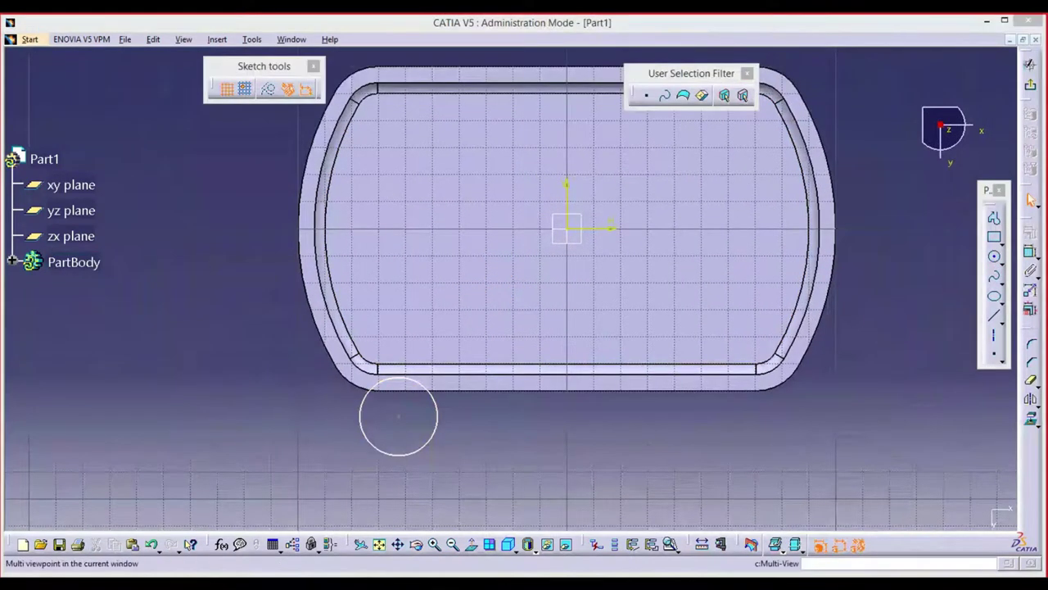
# - Check the boss diameter on the piesa 23 drawing, then dimension the new circle's diameter in CATIA
pyautogui.hotkey('alt', 'Tab')
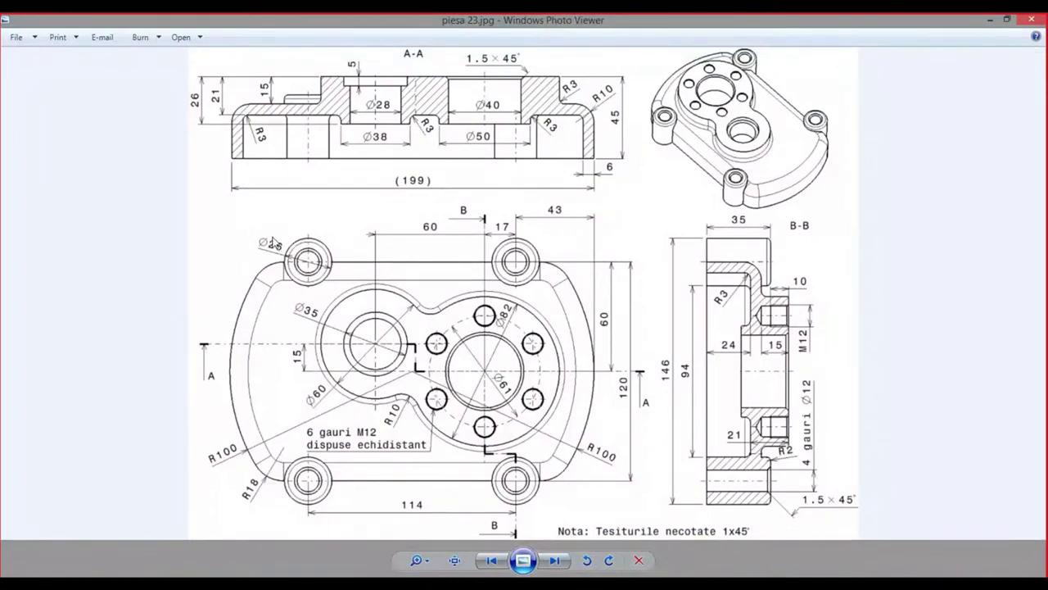
pyautogui.hotkey('alt', 'Tab')
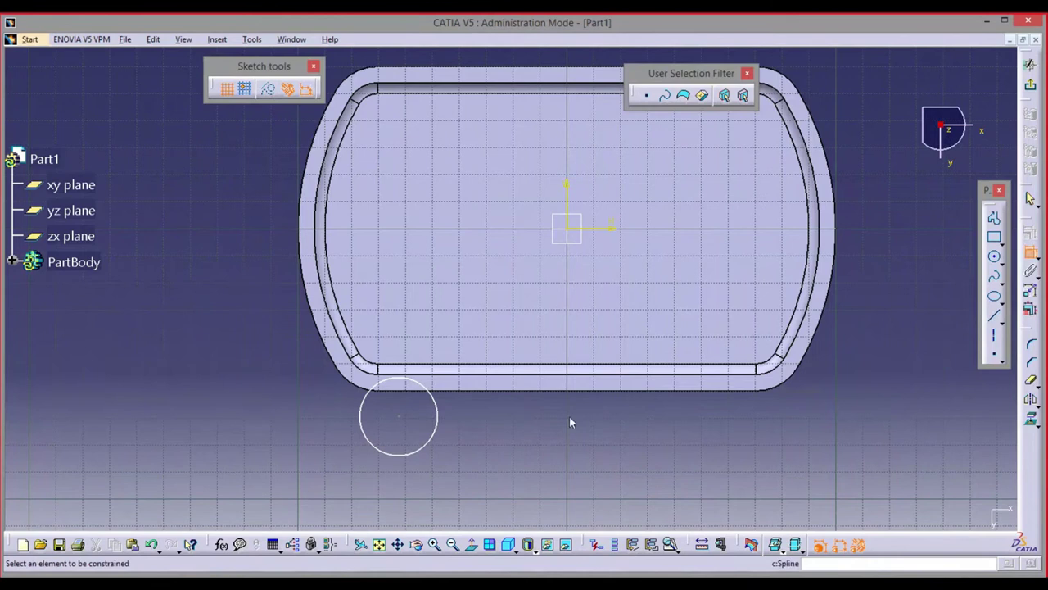
pyautogui.click(366, 416)
pyautogui.click(311, 435)
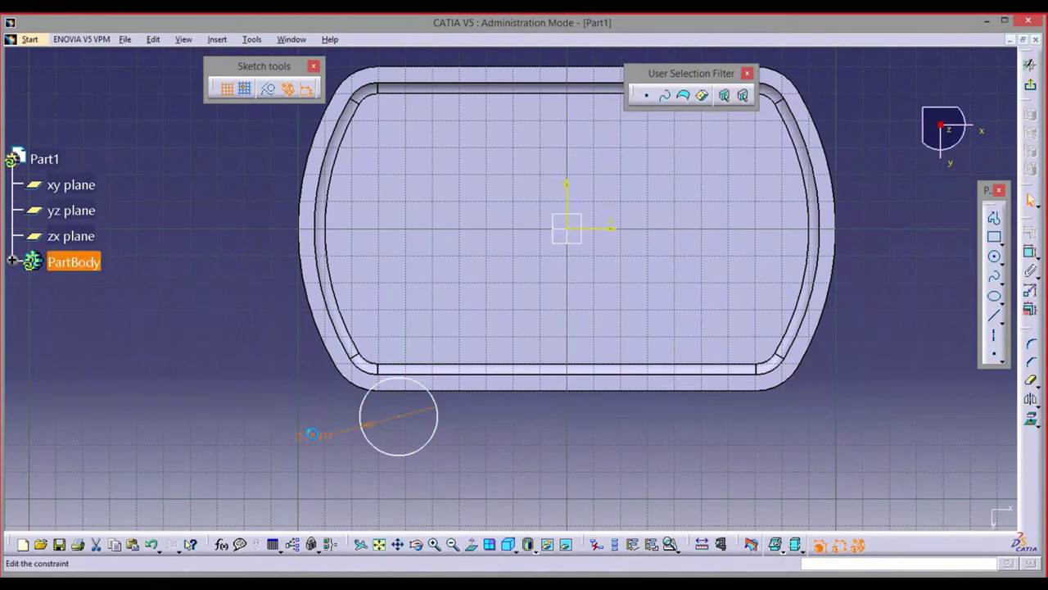
# - Set the new circle's diameter to 26 mm
pyautogui.doubleClick(314, 435)
pyautogui.write('26mm')
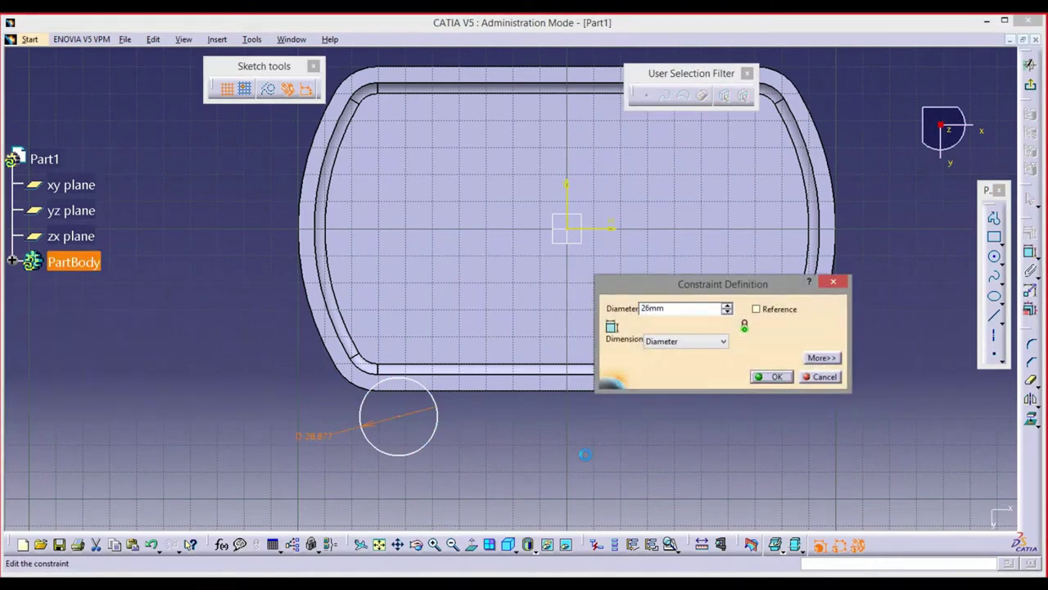
pyautogui.press('Return')
pyautogui.click(503, 445)
pyautogui.moveTo(503, 445)
pyautogui.mouseDown(button='middle')
pyautogui.moveTo(480, 260)
pyautogui.moveTo(473, 329)
pyautogui.mouseUp(button='middle')
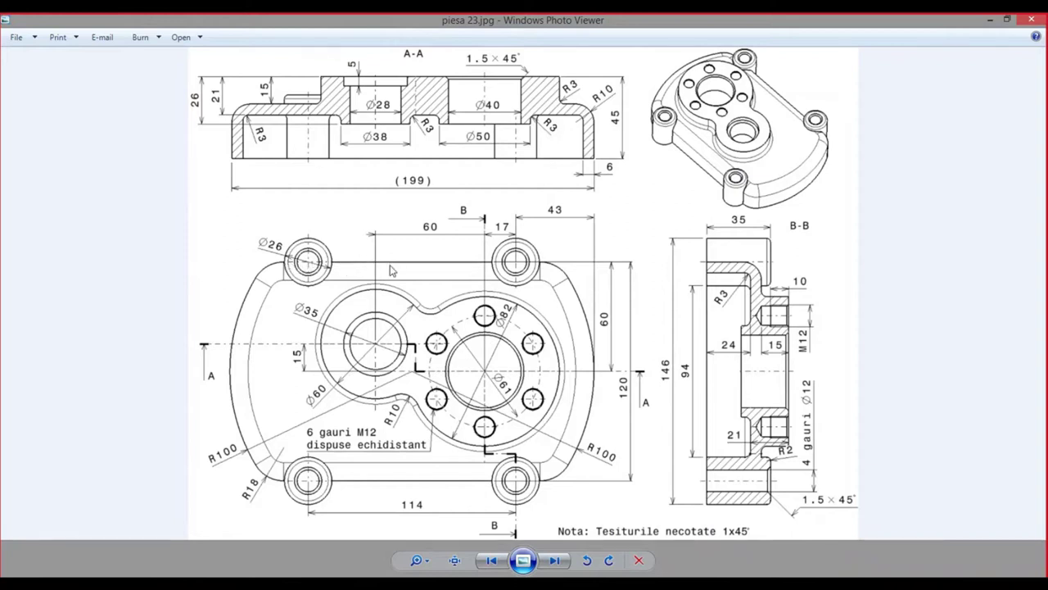
# - Back in CATIA, constrain the 26 mm circle's centre to coincide with the body's lower long outer edge
pyautogui.hotkey('alt', 'Tab')
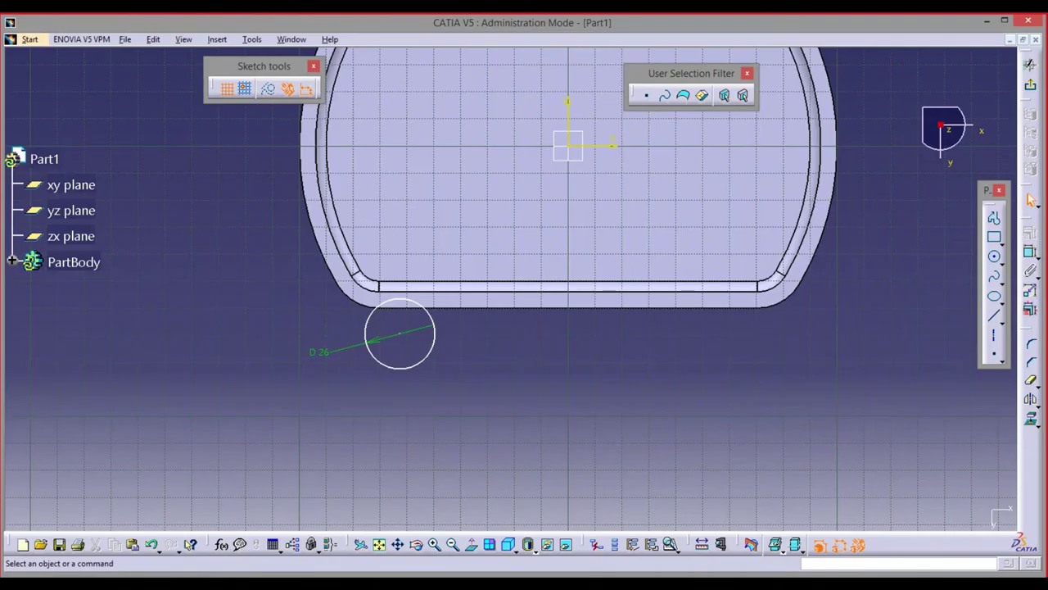
pyautogui.click(1030, 253)
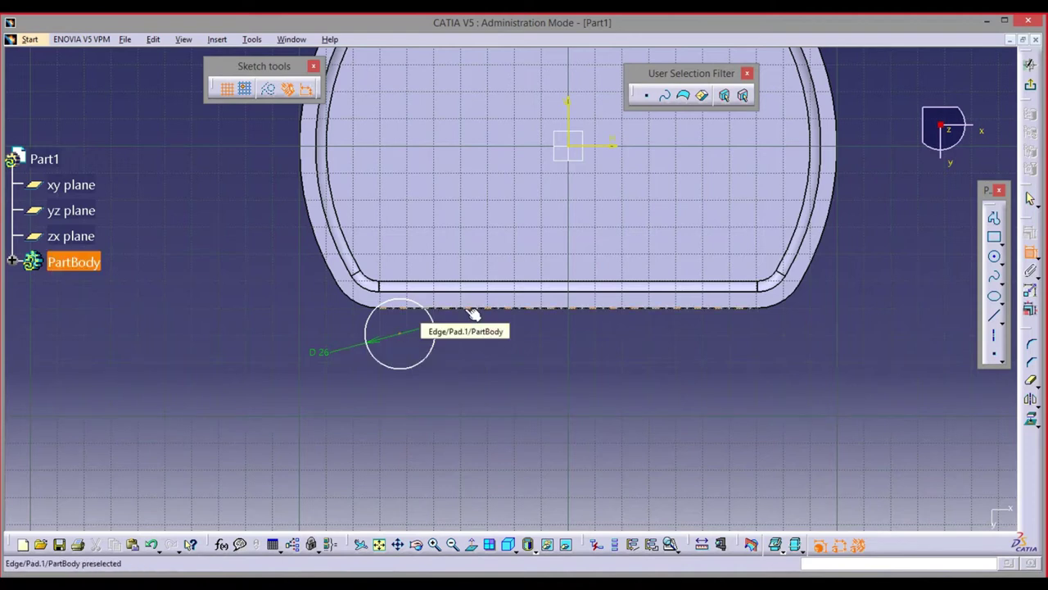
pyautogui.click(473, 314)
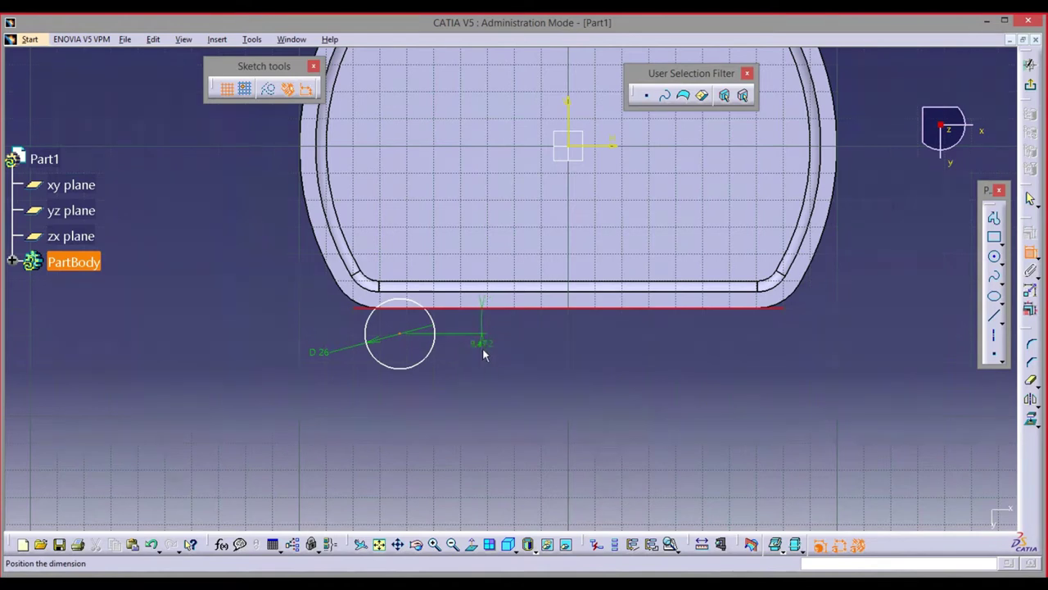
pyautogui.rightClick(486, 370)
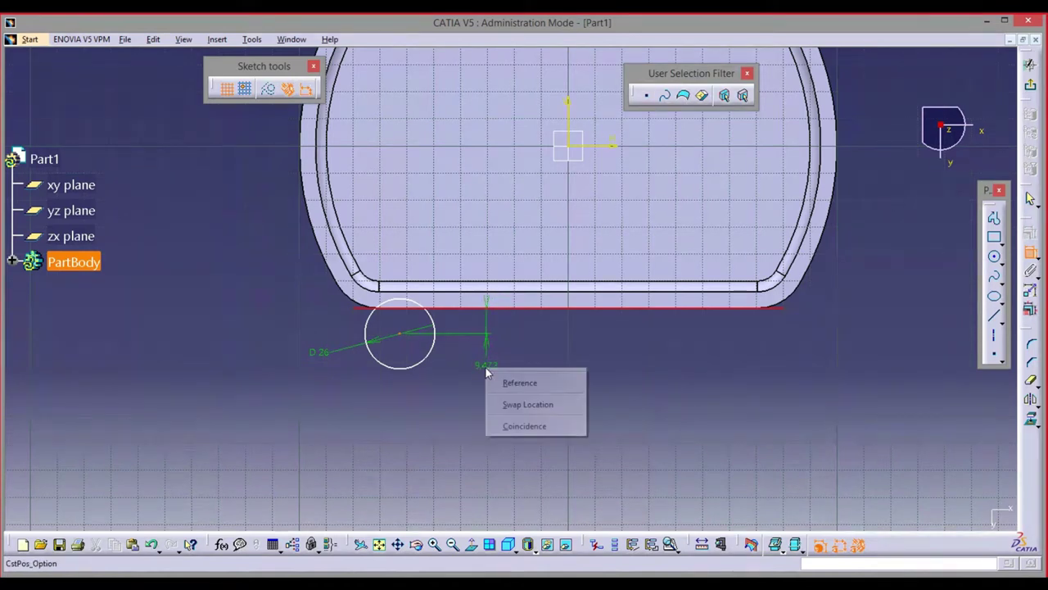
pyautogui.click(554, 429)
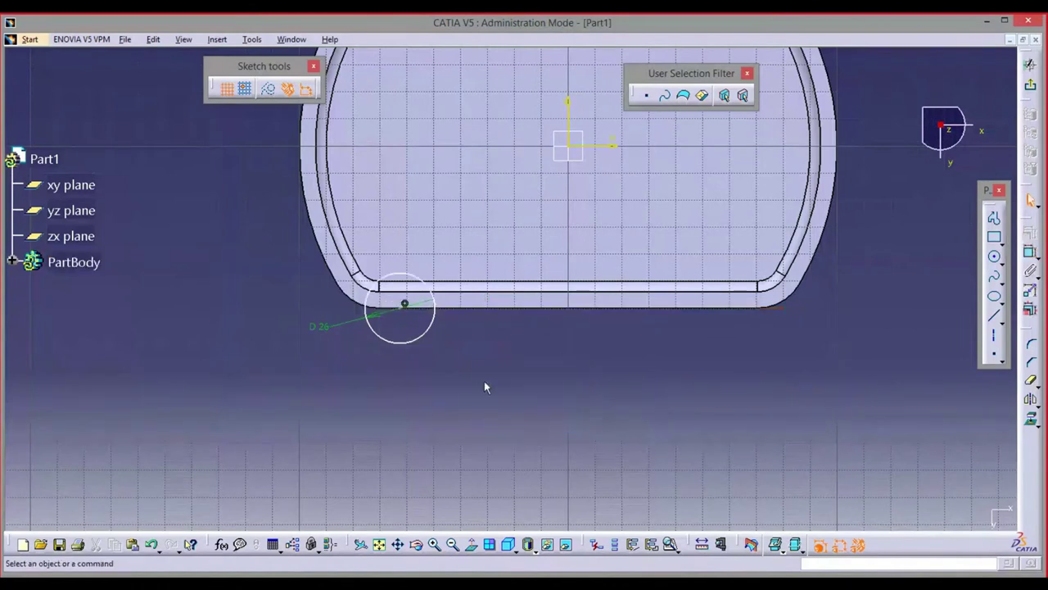
pyautogui.moveTo(480, 379); pyautogui.dragTo(449, 370, button='middle')
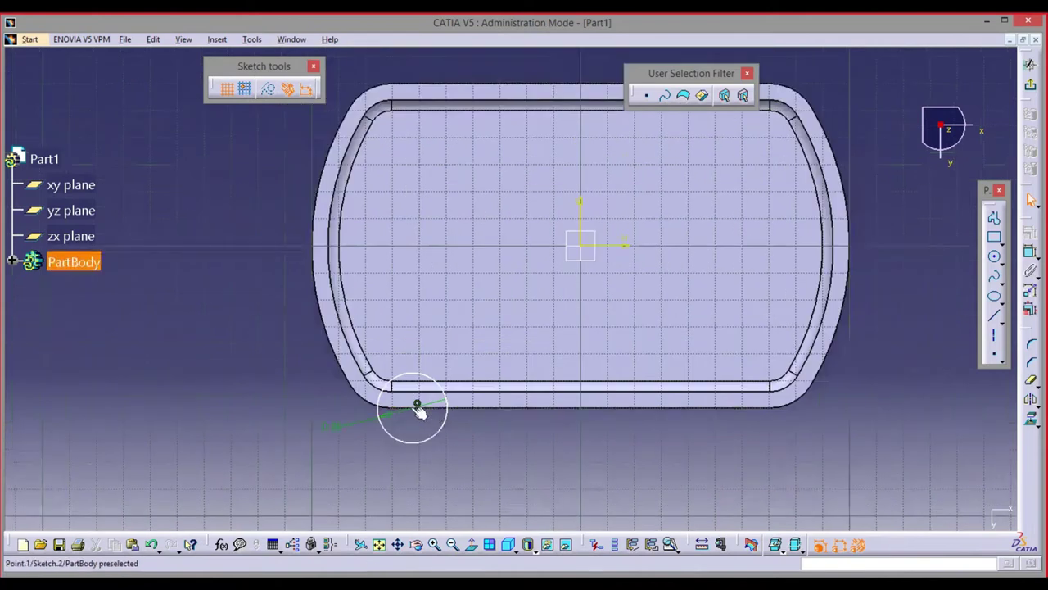
# - Shift the circle slightly along the edge, then dimension the horizontal distance from the body's left outer arc to the circle's centre
pyautogui.moveTo(420, 413)
pyautogui.mouseDown()
pyautogui.moveTo(717, 418)
pyautogui.moveTo(739, 430)
pyautogui.moveTo(418, 427)
pyautogui.mouseUp()
pyautogui.click(556, 462)
pyautogui.click(1031, 252)
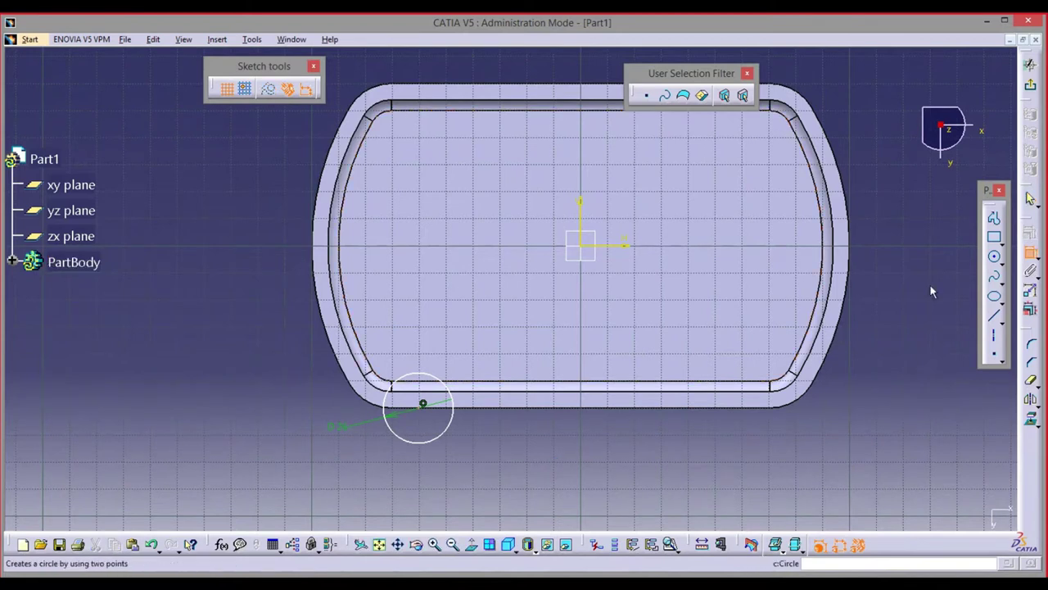
pyautogui.click(320, 220)
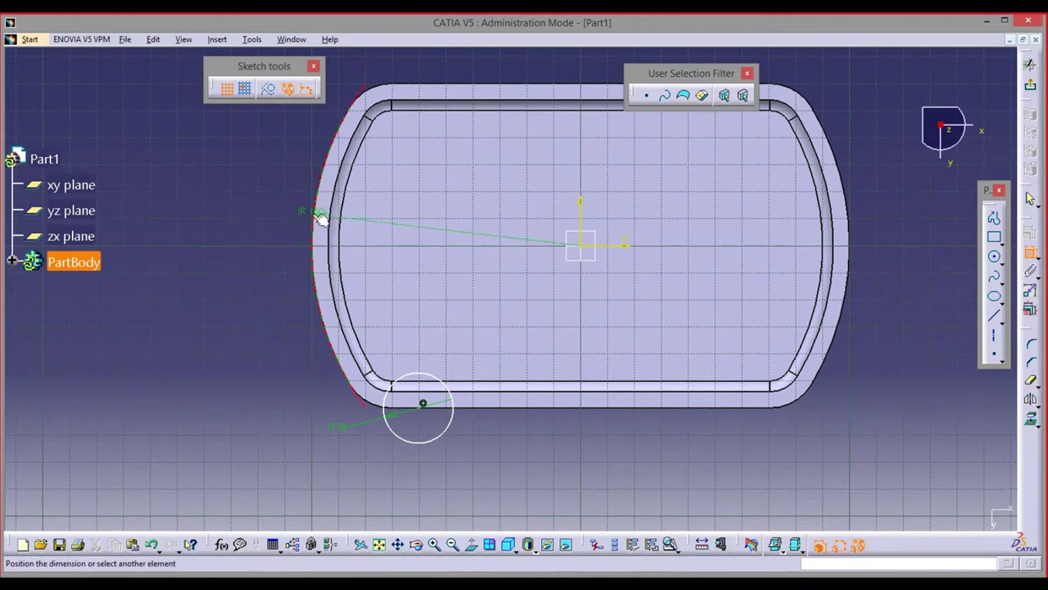
pyautogui.click(422, 404)
pyautogui.moveTo(287, 454); pyautogui.dragTo(236, 325, button='middle')
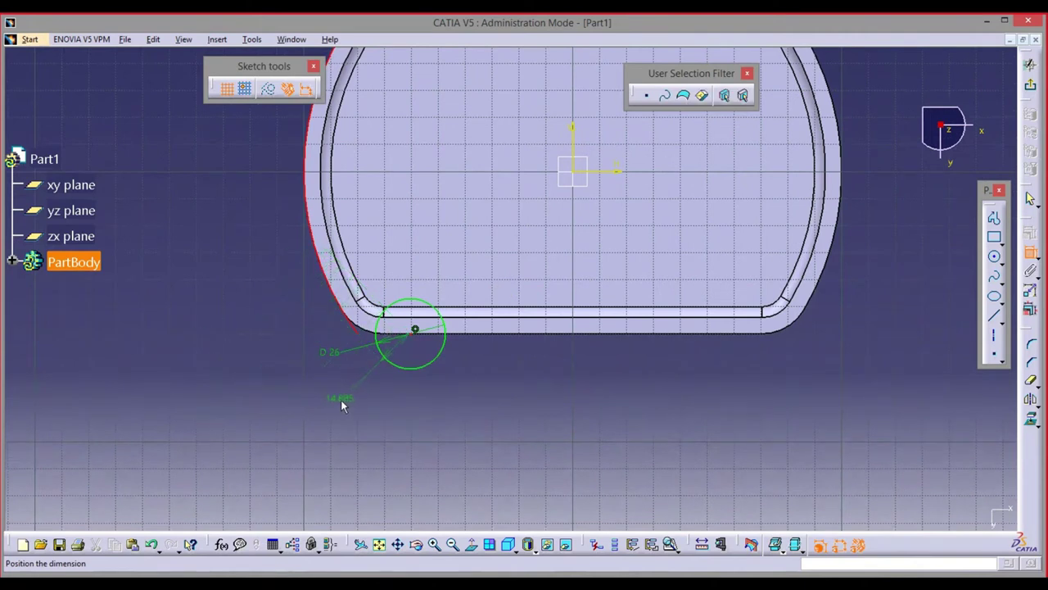
pyautogui.rightClick(343, 406)
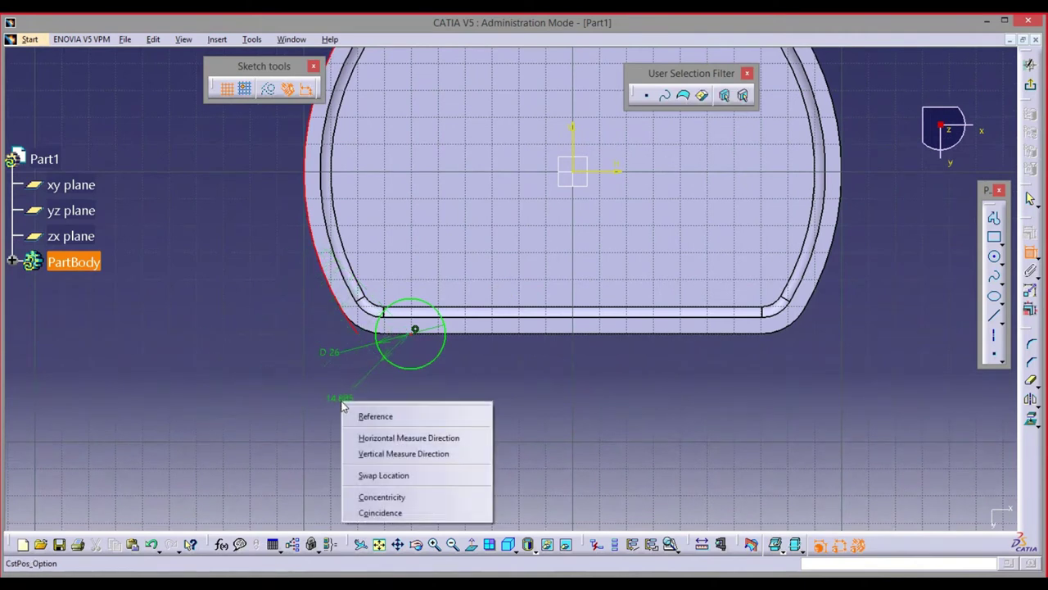
pyautogui.click(469, 442)
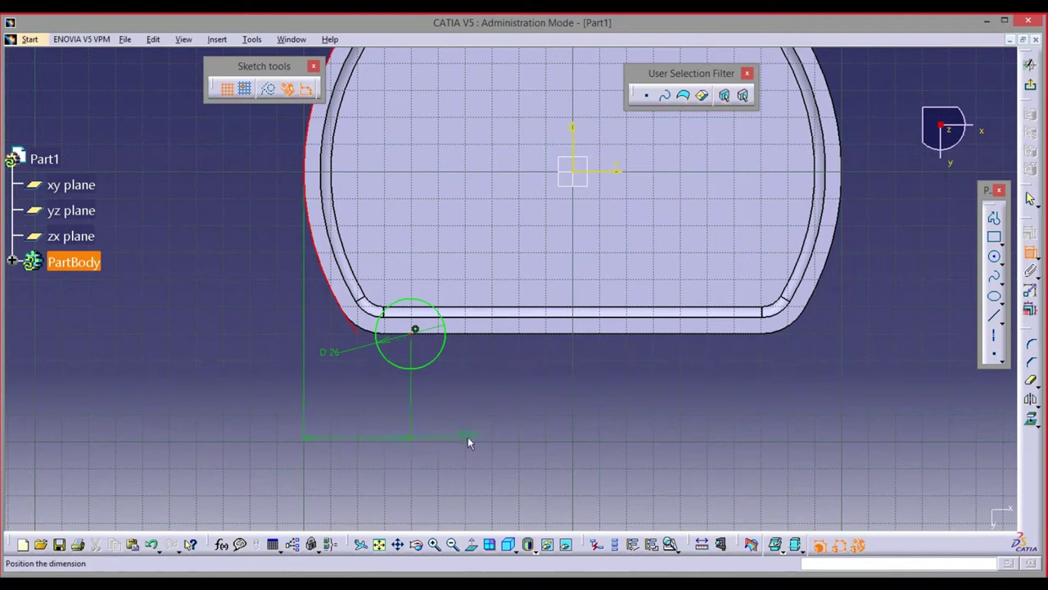
pyautogui.click(363, 408)
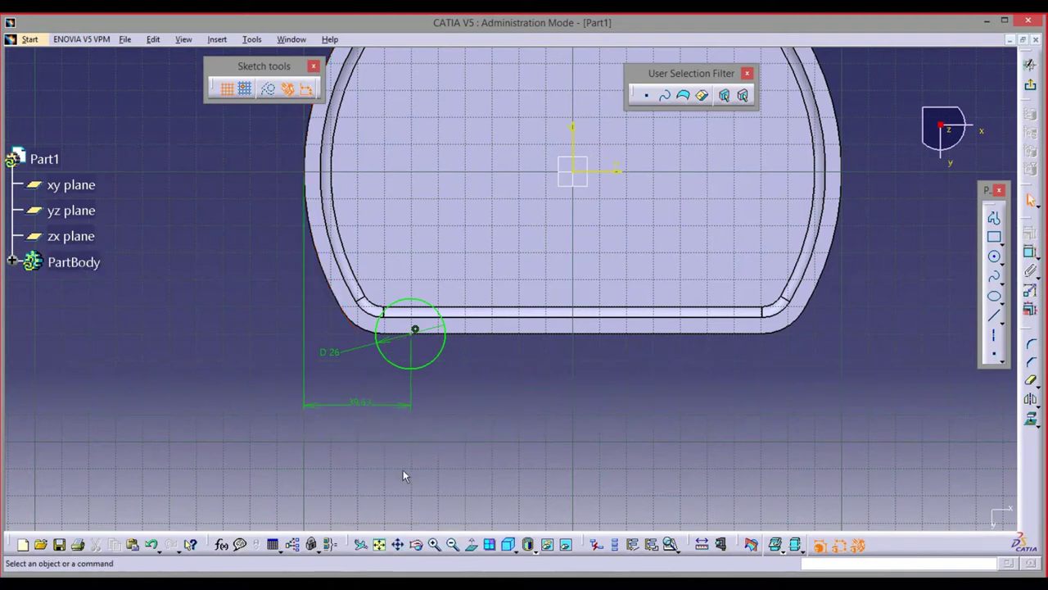
# - Check the boss offset on the piesa 23 drawing, then set the circle's horizontal distance to 43 mm in CATIA
pyautogui.hotkey('alt', 'Tab')
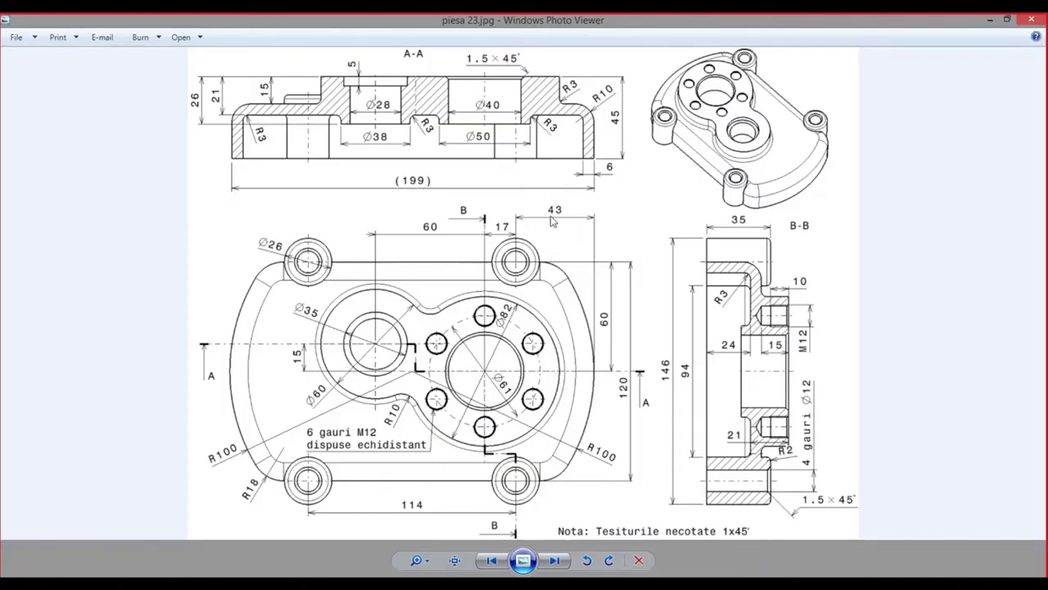
pyautogui.hotkey('alt', 'Tab')
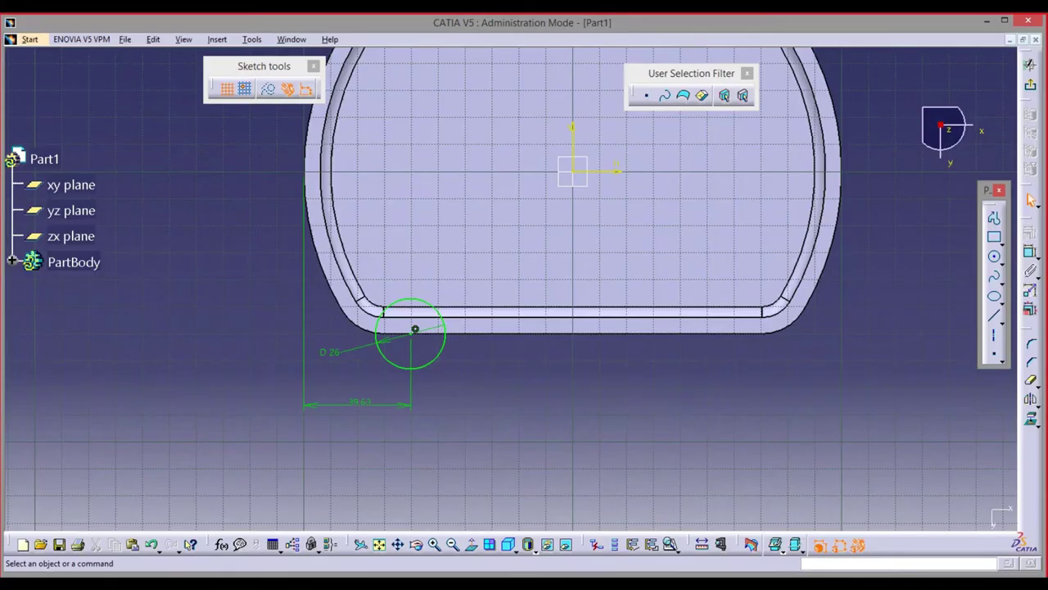
pyautogui.doubleClick(358, 402)
pyautogui.write('43')
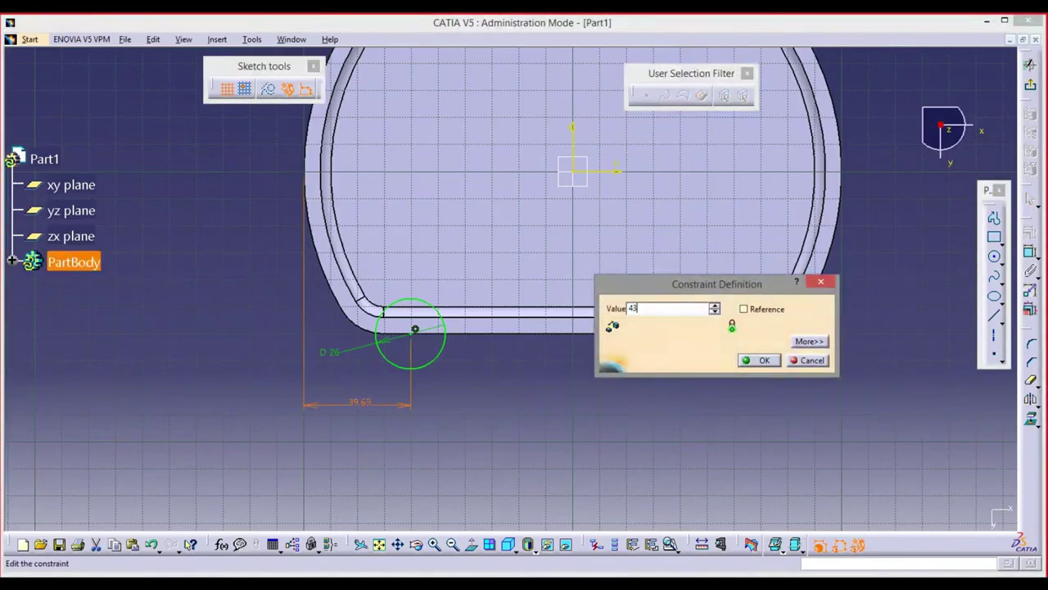
pyautogui.press('Return')
pyautogui.moveTo(553, 373); pyautogui.dragTo(549, 398, button='middle')
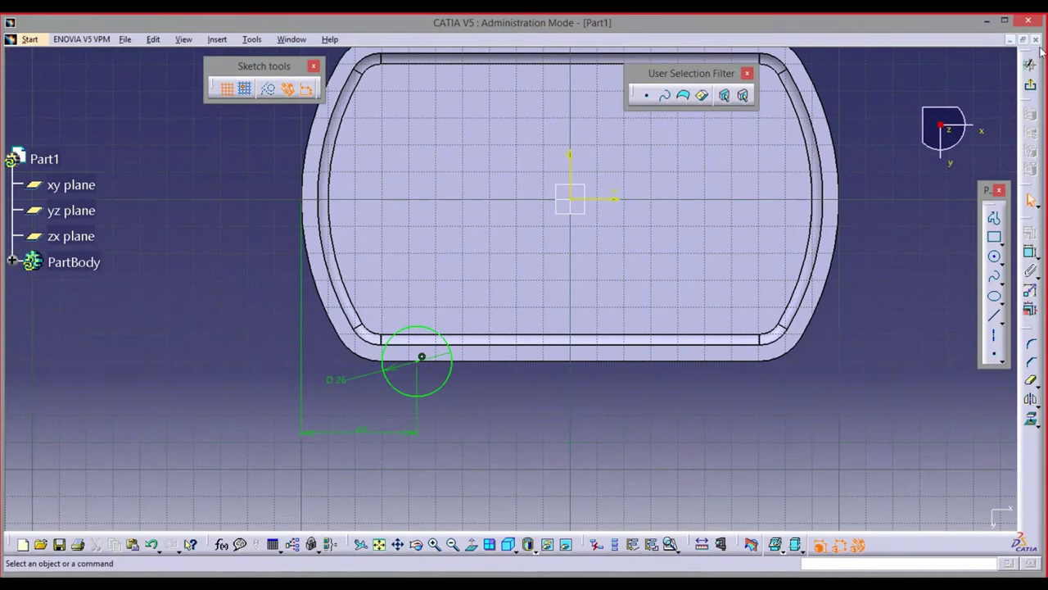
# - Exit the sketch and start a Pad from the circle, reversing its direction towards the body's filleted side
pyautogui.click(1031, 89)
pyautogui.moveTo(843, 241)
pyautogui.mouseDown(button='middle')
pyautogui.moveTo(581, 142)
pyautogui.moveTo(598, 161)
pyautogui.moveTo(559, 199)
pyautogui.moveTo(577, 326)
pyautogui.mouseUp(button='middle')
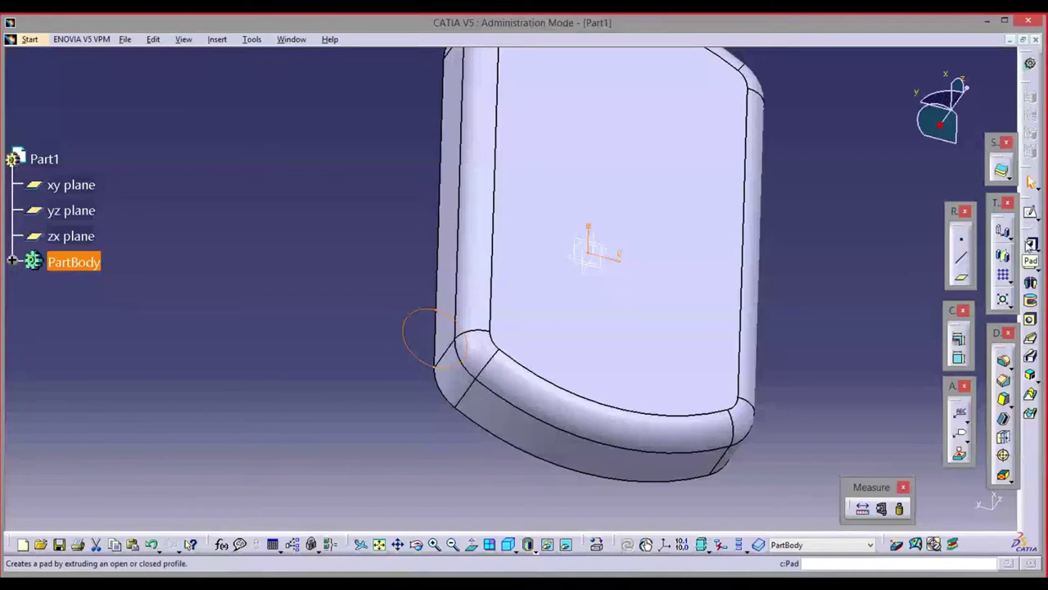
pyautogui.click(1030, 243)
pyautogui.moveTo(459, 360); pyautogui.dragTo(483, 315, button='middle')
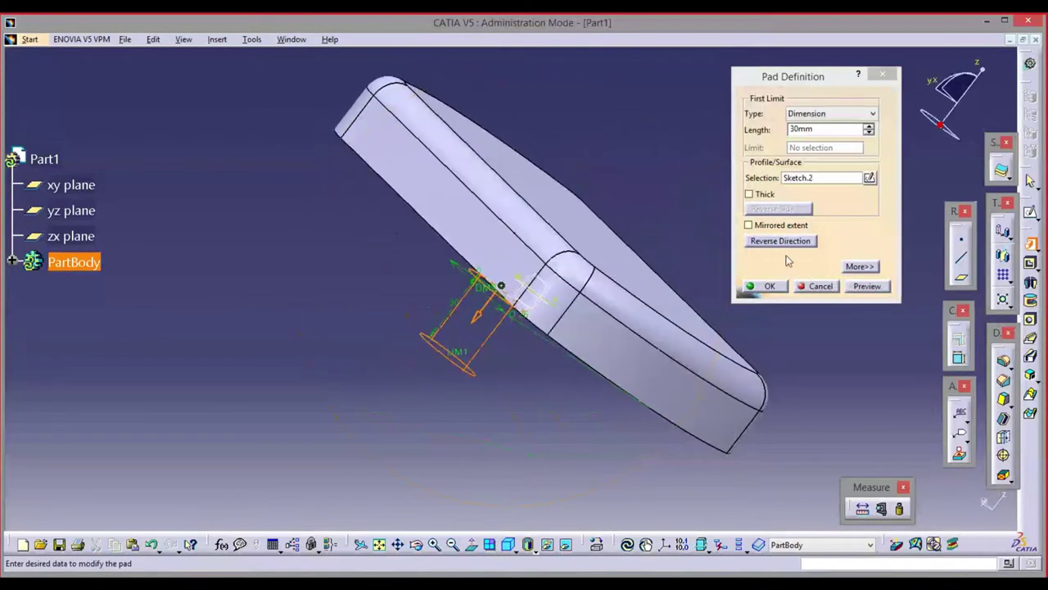
pyautogui.click(476, 318)
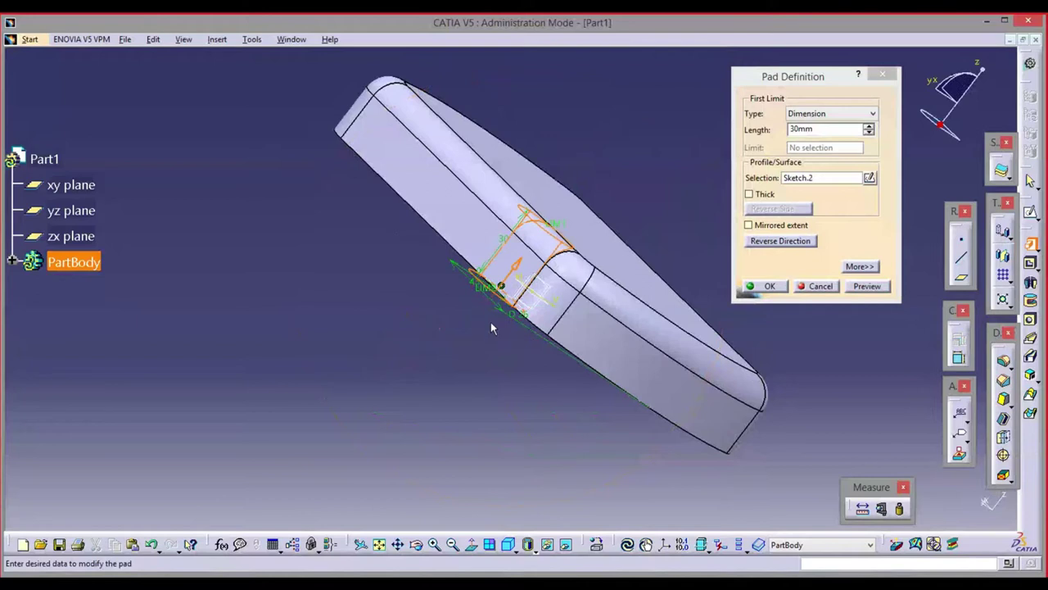
pyautogui.click(809, 242)
pyautogui.click(807, 241)
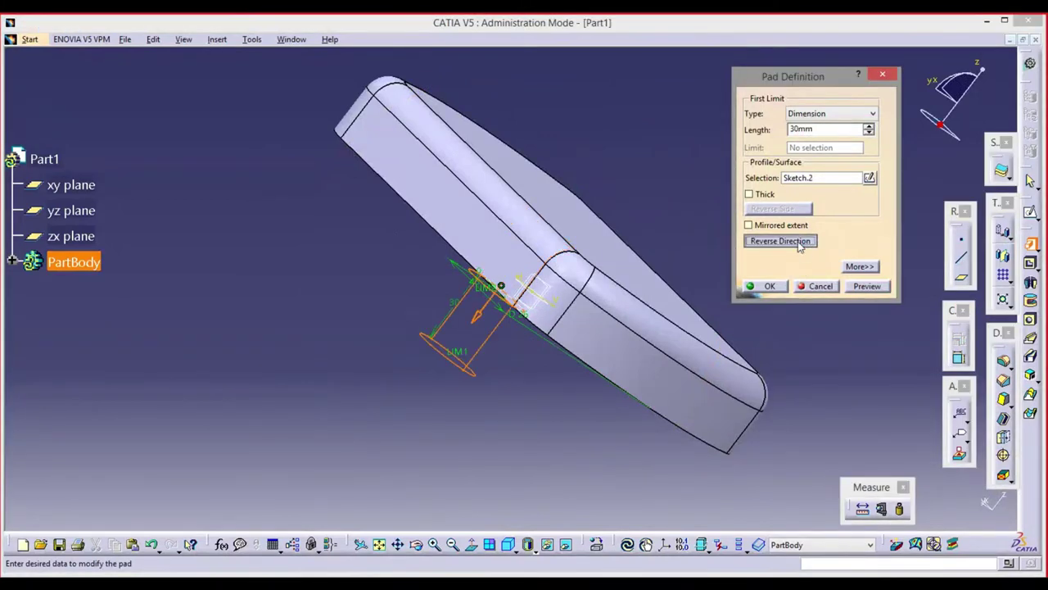
pyautogui.moveTo(608, 299); pyautogui.dragTo(622, 245, button='middle')
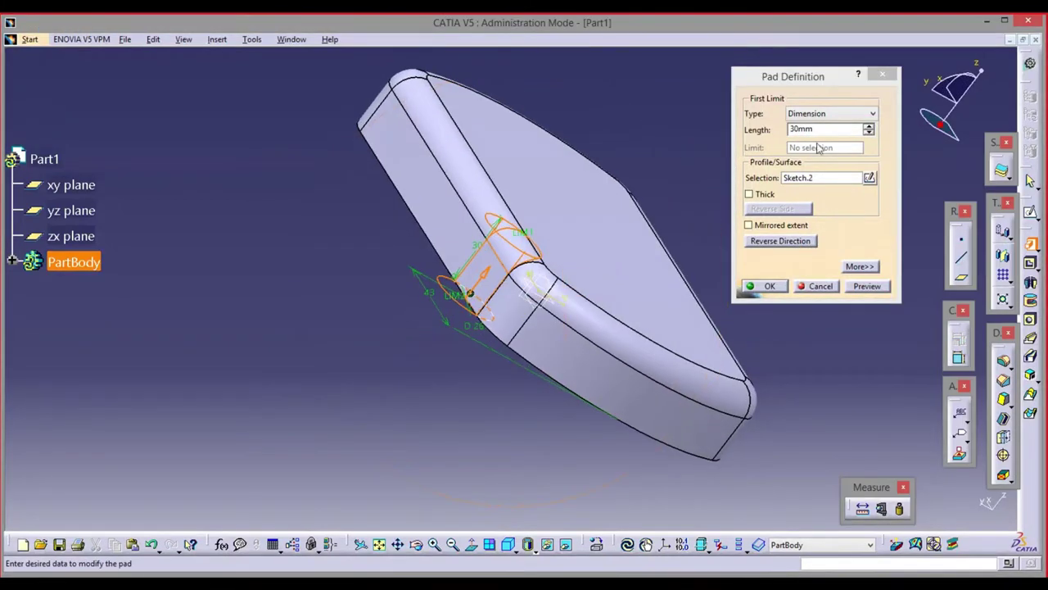
# - Set the boss pad's length to 35 mm, preview it and create the pad
pyautogui.click(792, 129)
pyautogui.moveTo(792, 129); pyautogui.dragTo(785, 131)
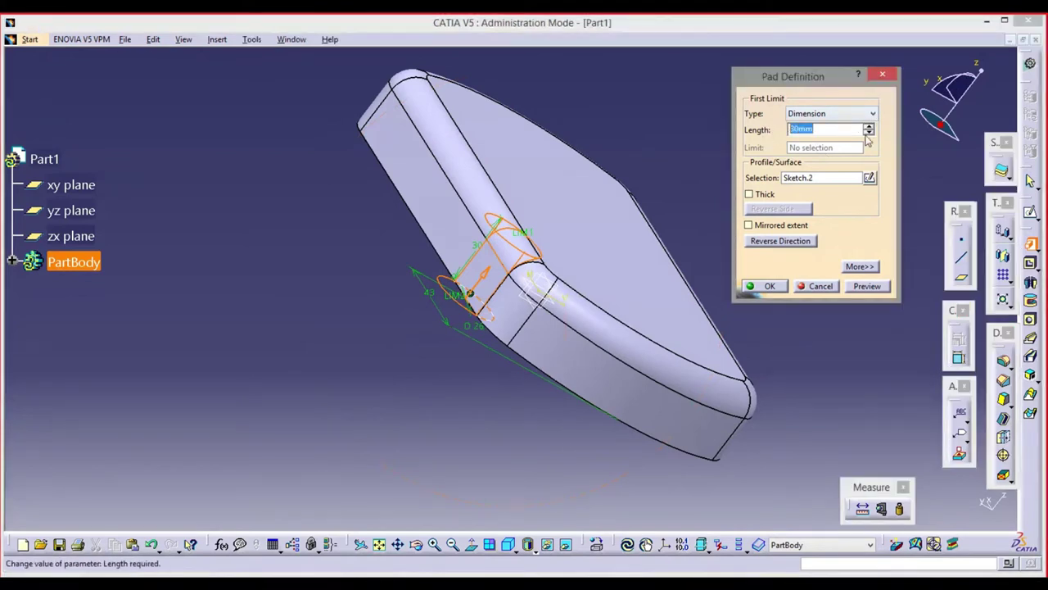
pyautogui.write('35')
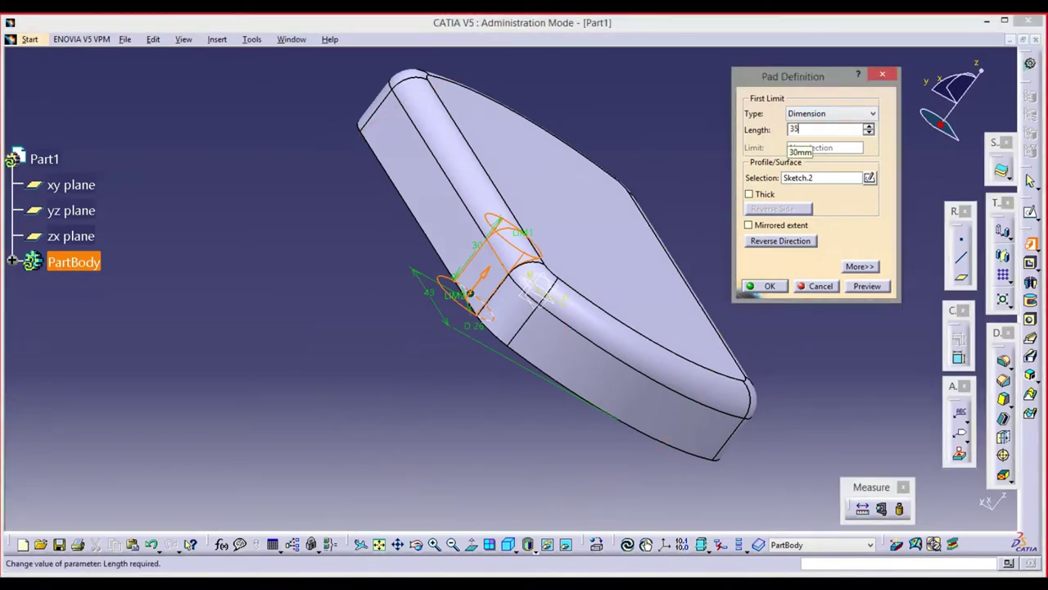
pyautogui.click(867, 286)
pyautogui.moveTo(524, 311); pyautogui.dragTo(784, 308, button='middle')
pyautogui.click(770, 286)
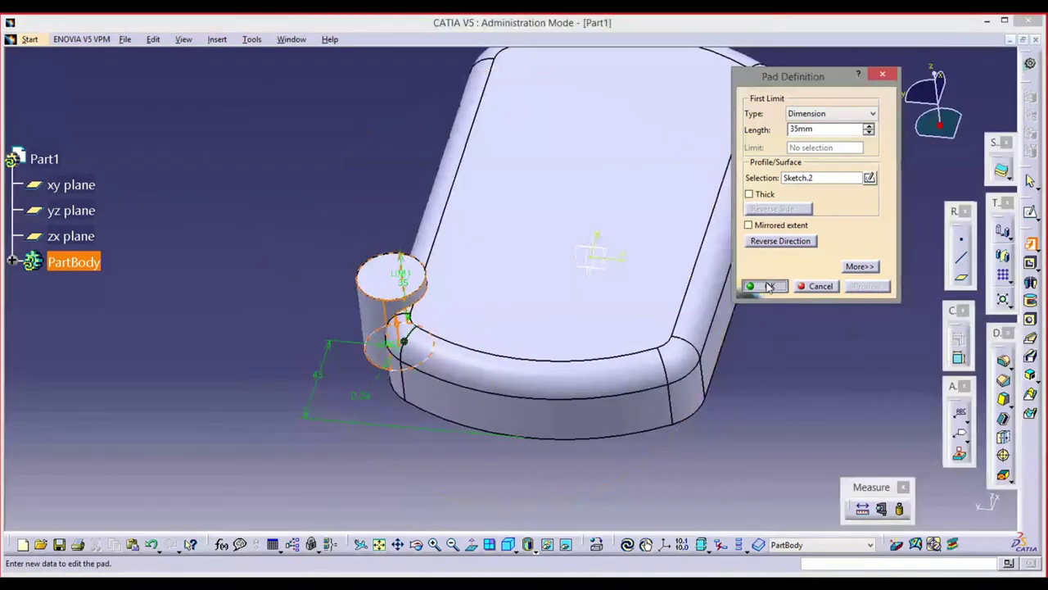
# - Start a Hole on the boss's circular end face on the body's filleted side and open its positioning sketch
pyautogui.moveTo(403, 439); pyautogui.dragTo(614, 413, button='middle')
pyautogui.hotkey('alt', 'Tab')
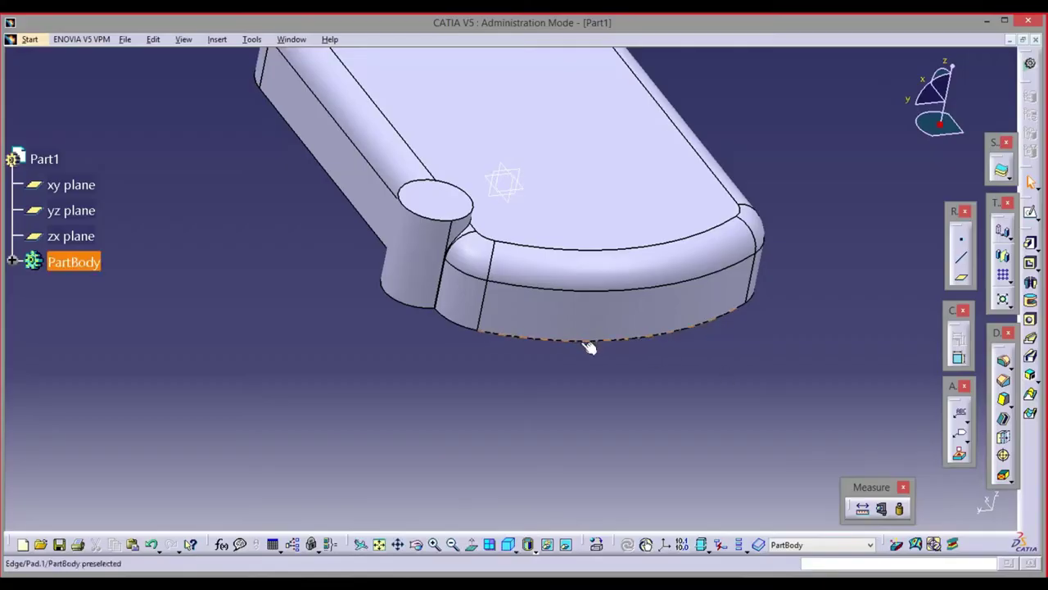
pyautogui.moveTo(590, 346); pyautogui.dragTo(549, 409, button='middle')
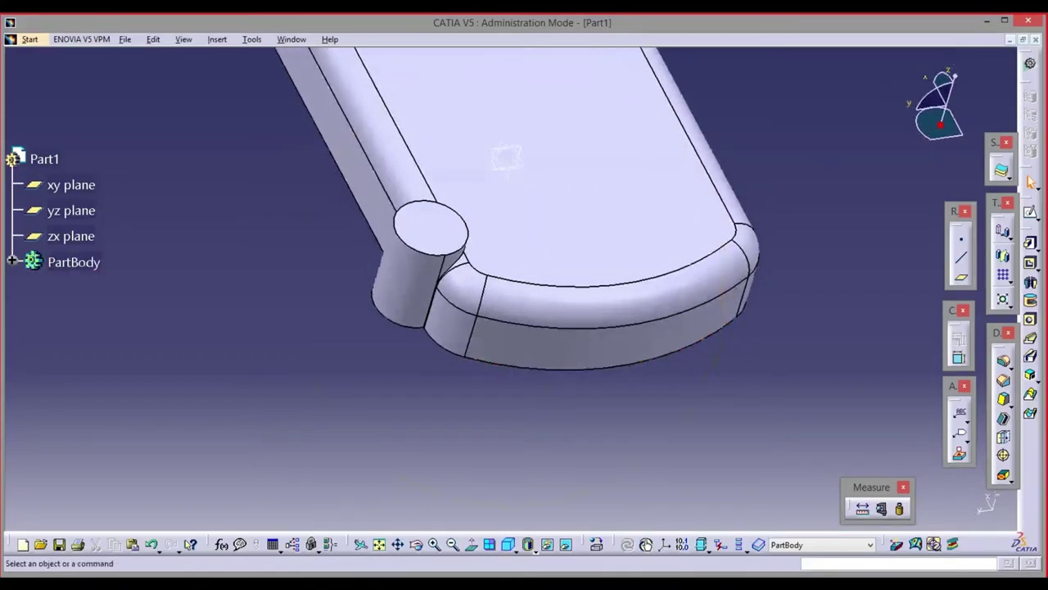
pyautogui.click(1032, 320)
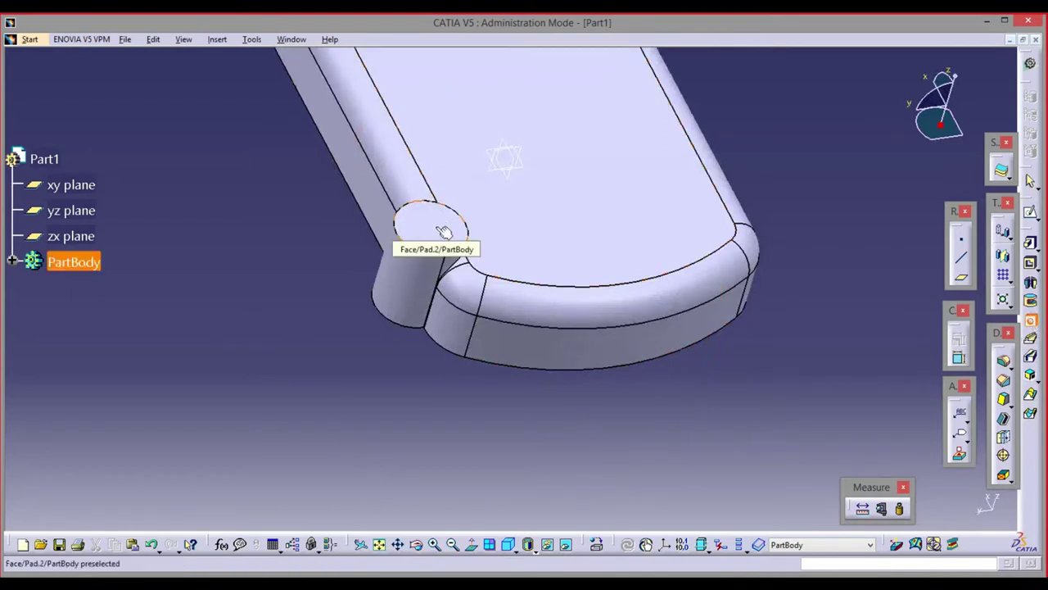
pyautogui.click(440, 230)
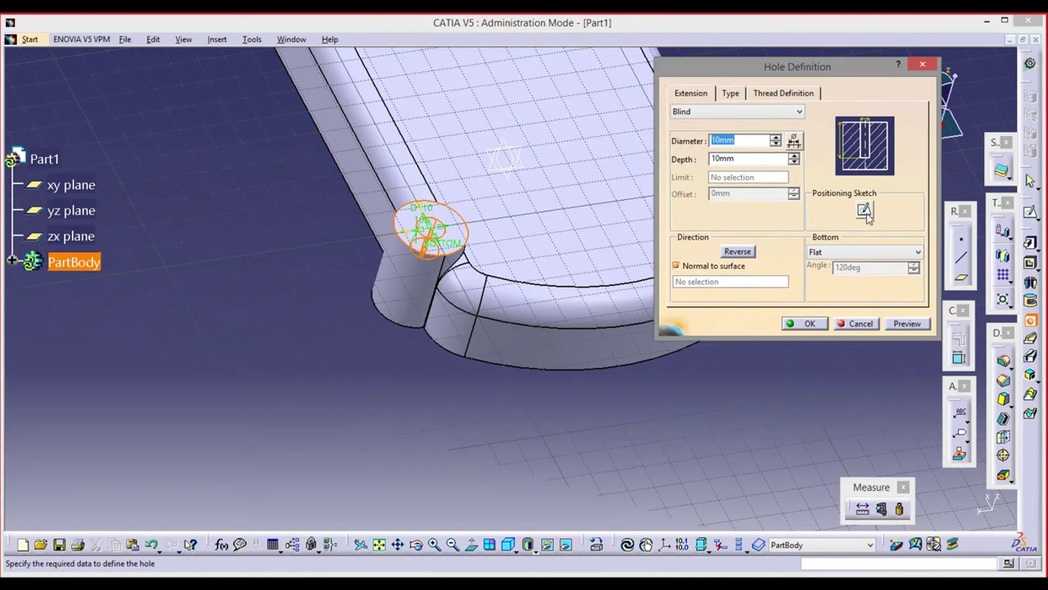
pyautogui.click(865, 211)
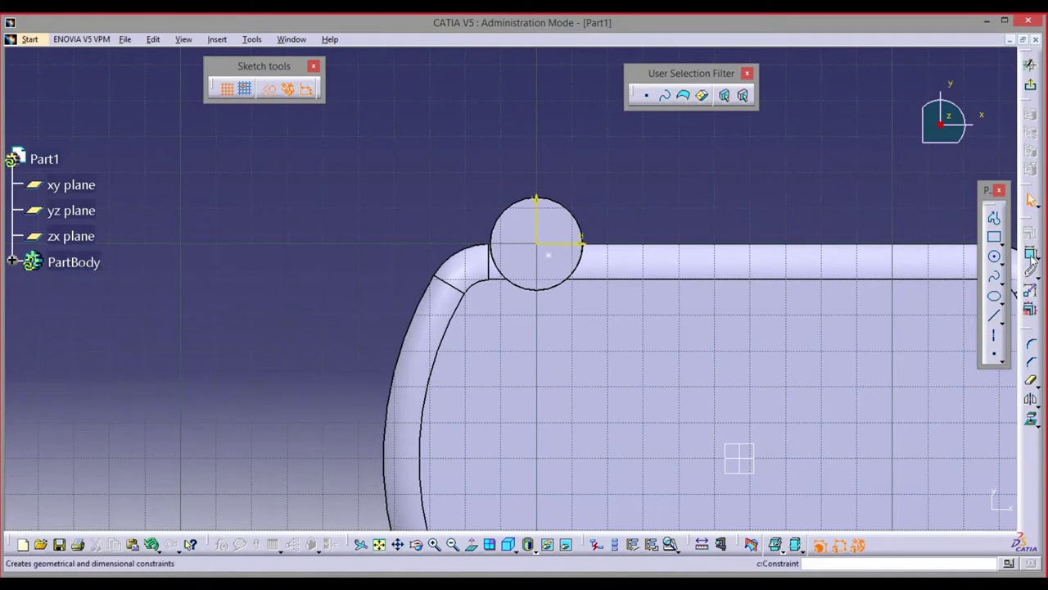
# - Constrain the hole's centre point concentric with the boss's circular edge and exit the positioning sketch
pyautogui.click(1030, 254)
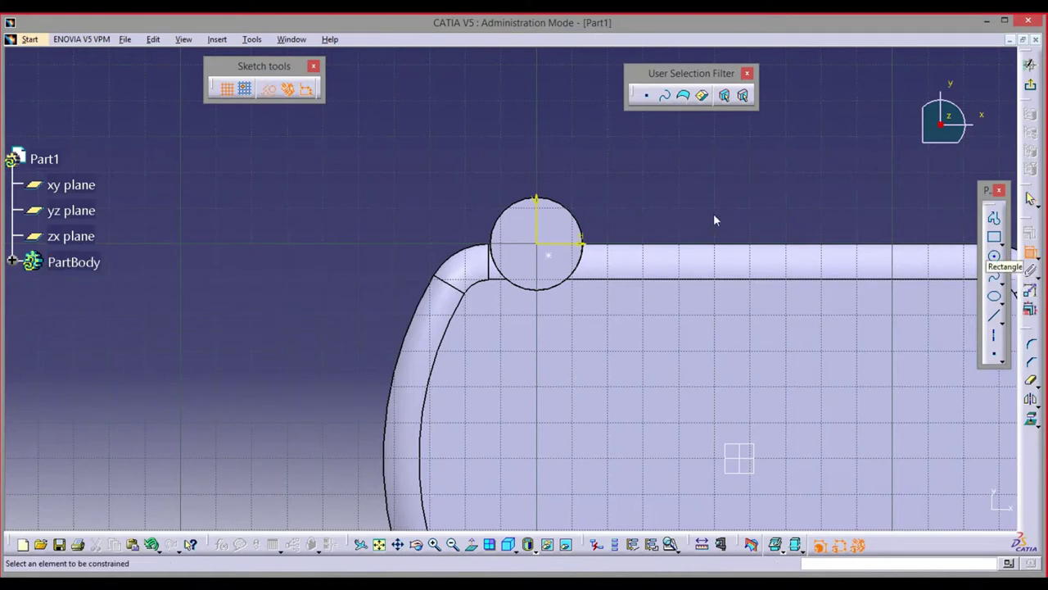
pyautogui.click(548, 255)
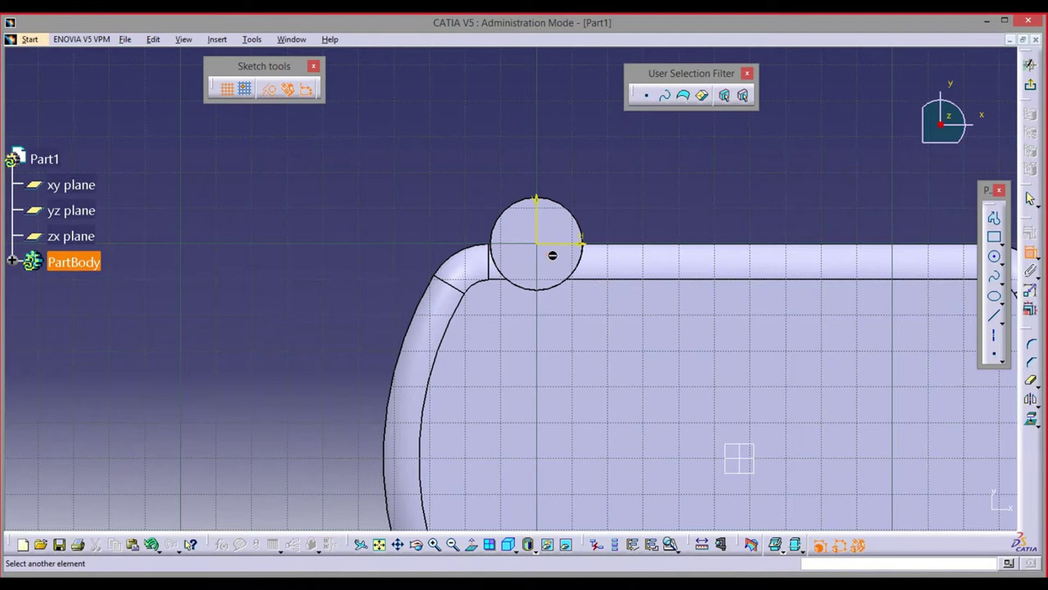
pyautogui.click(578, 206)
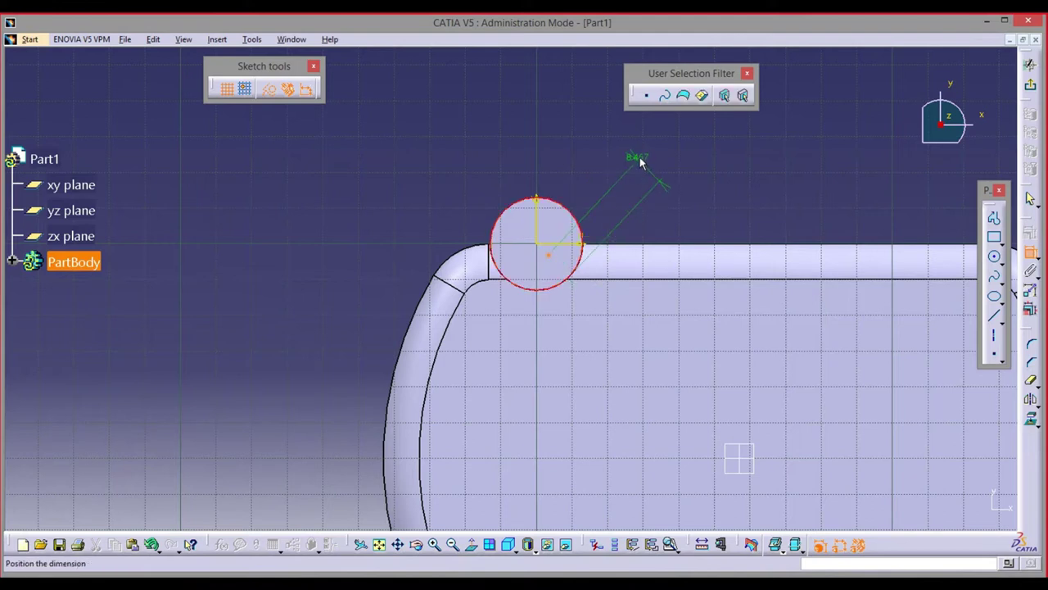
pyautogui.rightClick(642, 161)
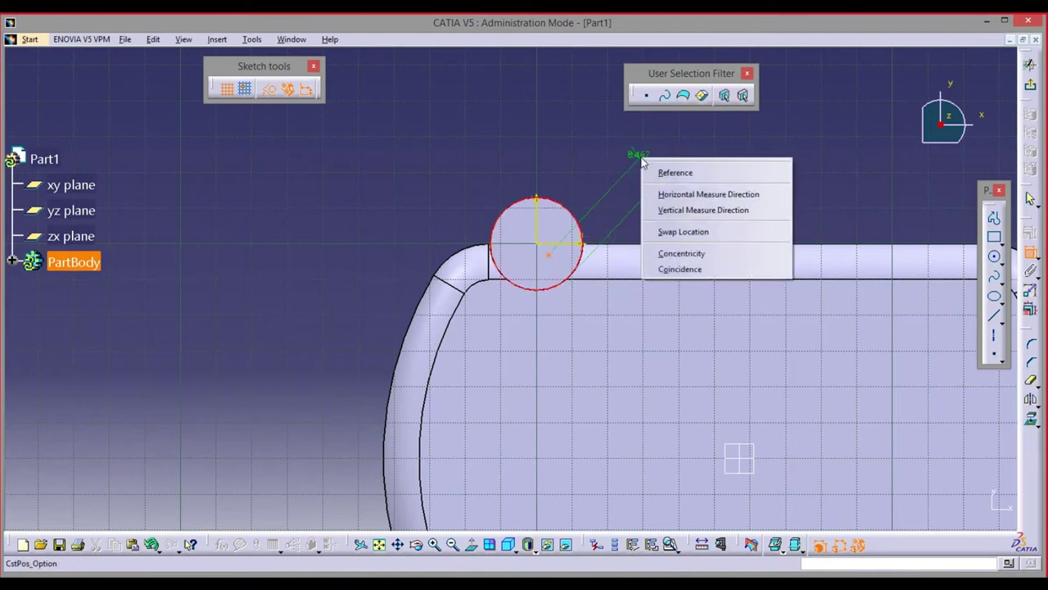
pyautogui.click(750, 259)
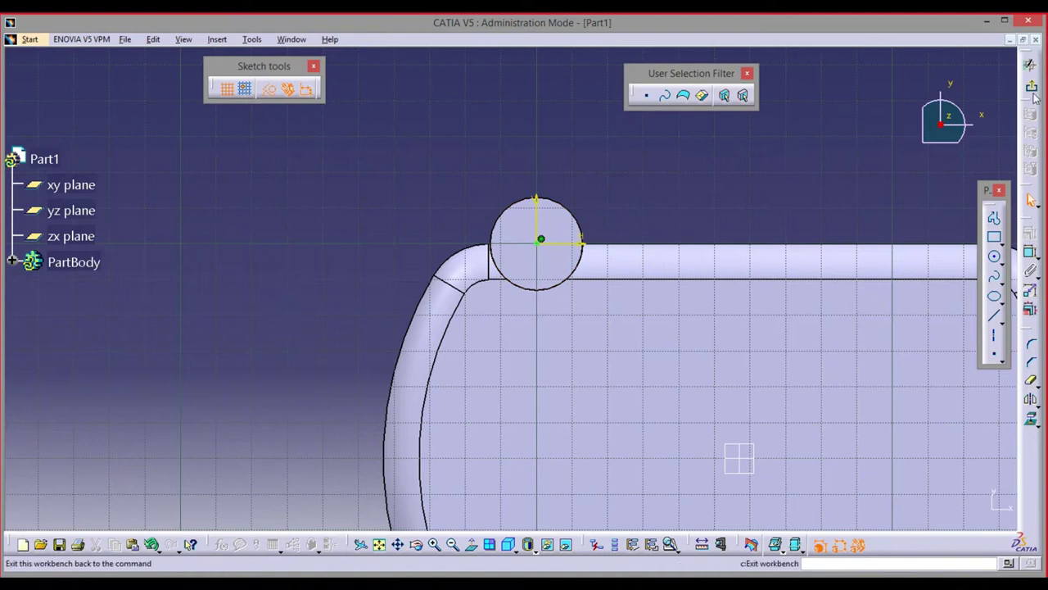
pyautogui.click(1031, 64)
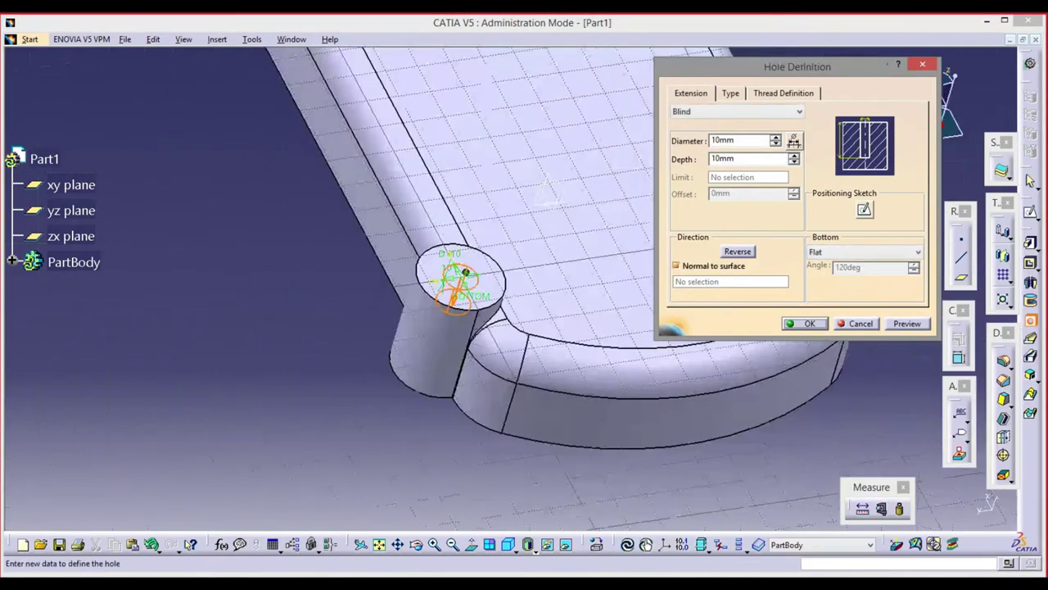
# - Check the boss hole on the piesa 23 drawing, then create it in CATIA with a 12 mm diameter and Up To Next extension
pyautogui.hotkey('alt', 'Tab')
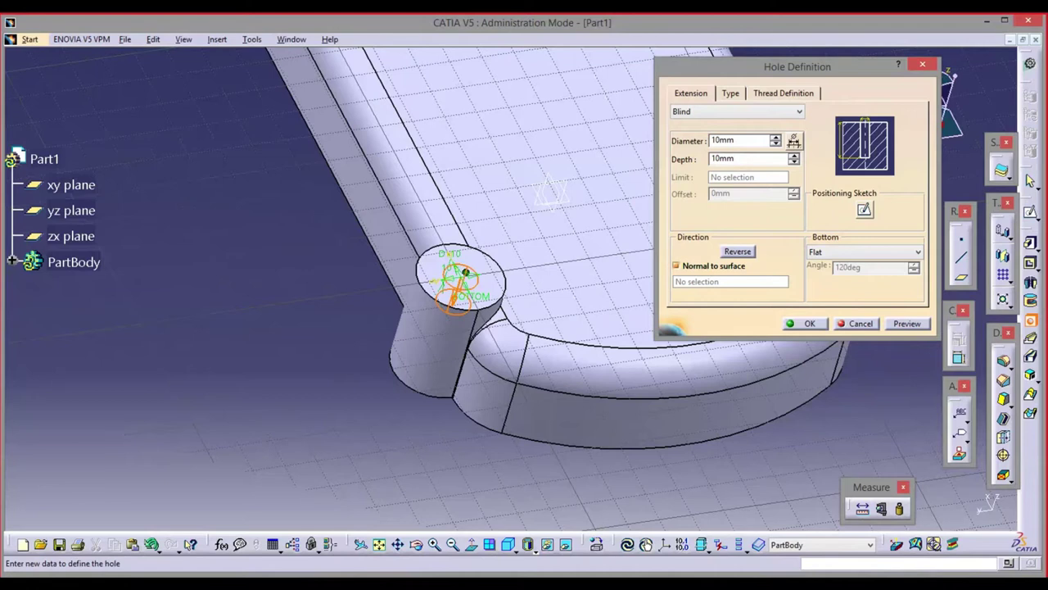
pyautogui.doubleClick(737, 140)
pyautogui.write('12')
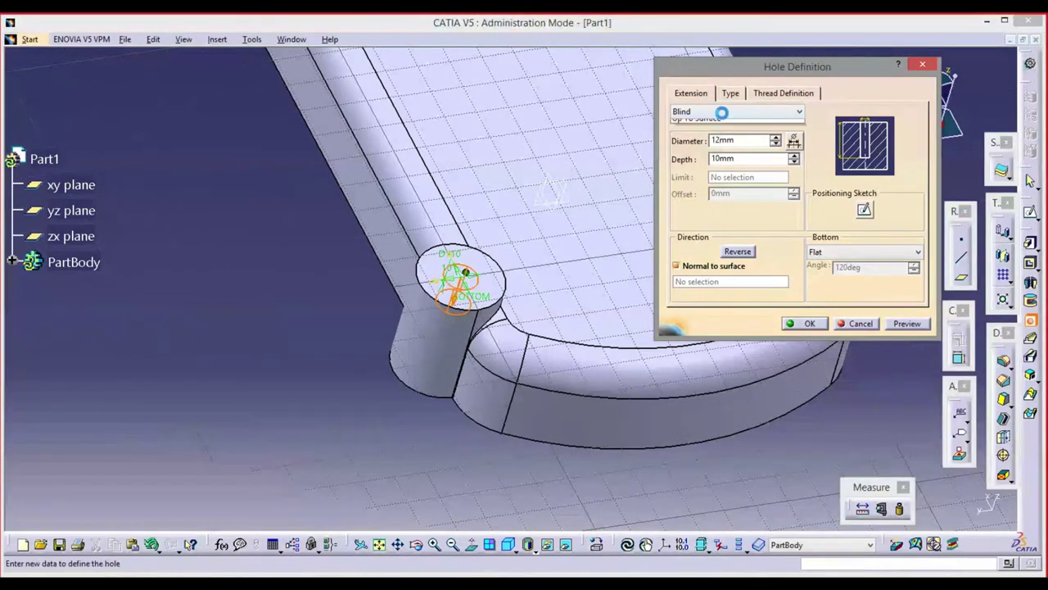
pyautogui.click(724, 113)
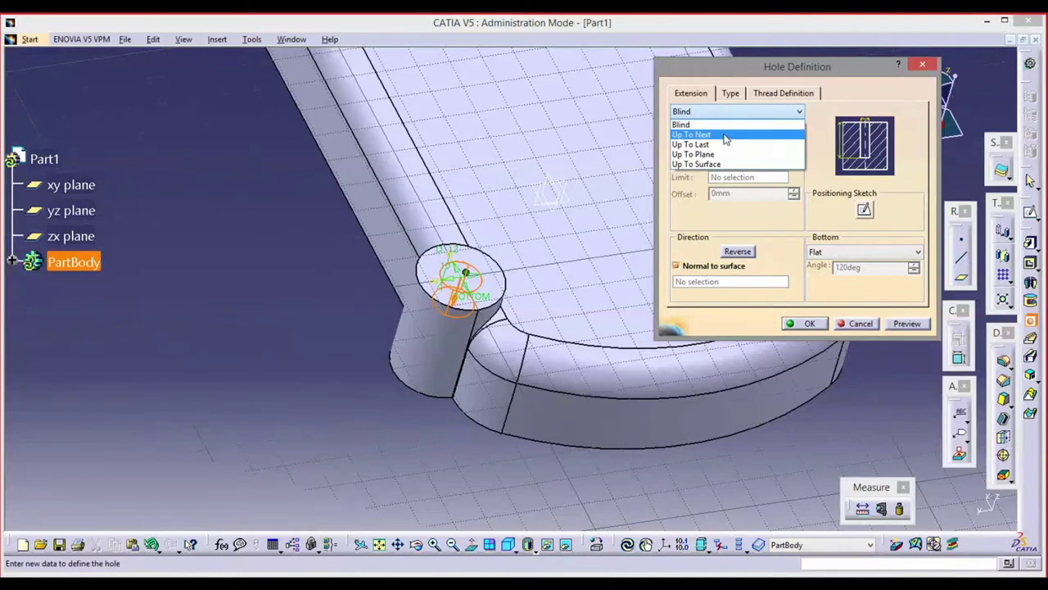
pyautogui.click(724, 136)
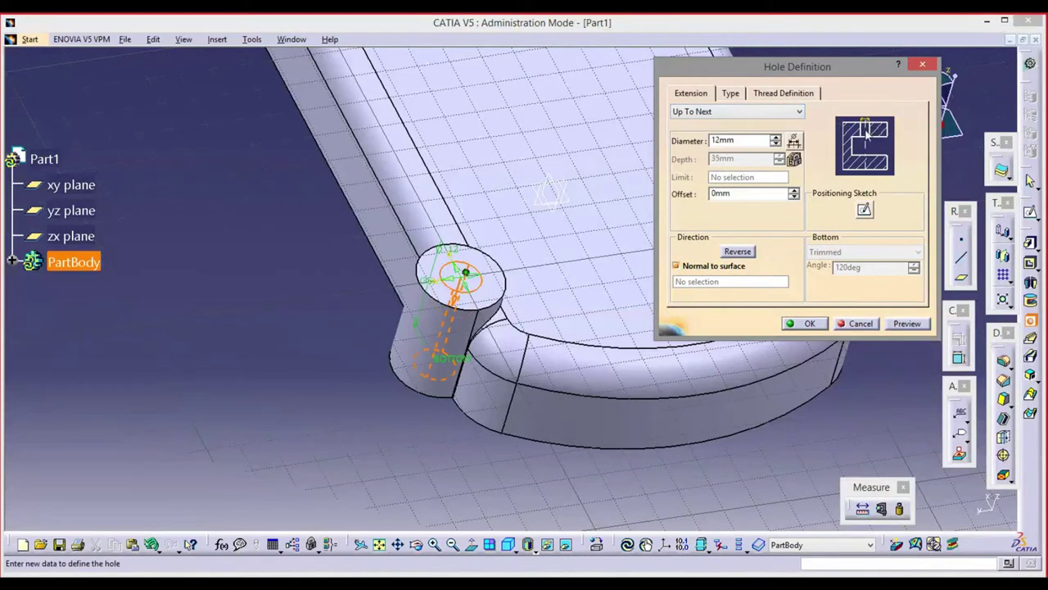
pyautogui.click(909, 325)
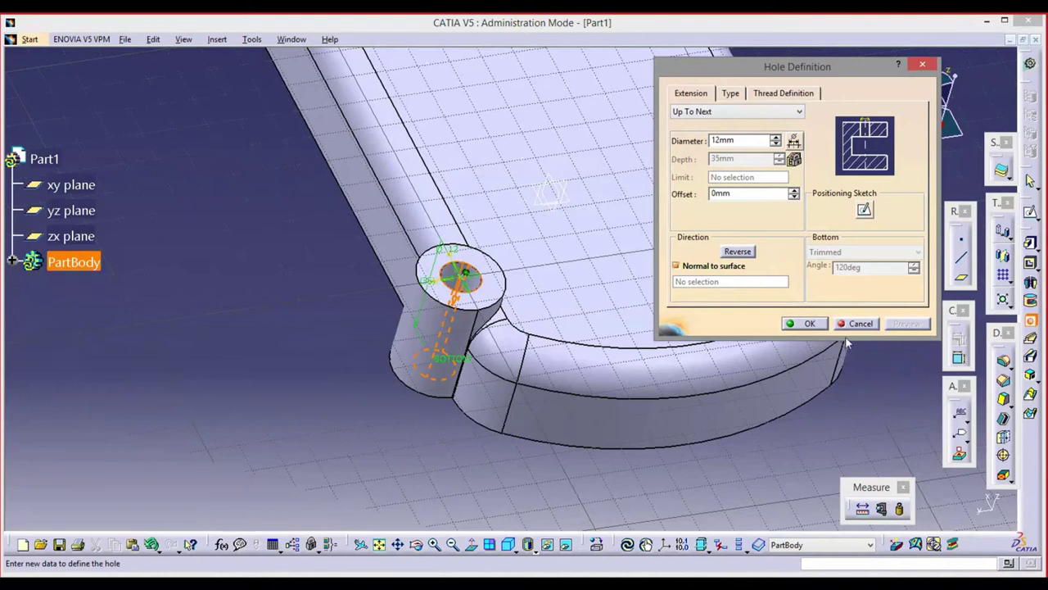
pyautogui.moveTo(562, 222); pyautogui.dragTo(557, 327, button='middle')
pyautogui.click(809, 323)
# - Check the chamfer size on the piesa 23 drawing, then chamfer the boss hole's rim edge in CATIA by 1.5 mm at 45 degrees
pyautogui.moveTo(683, 446); pyautogui.dragTo(647, 443, button='middle')
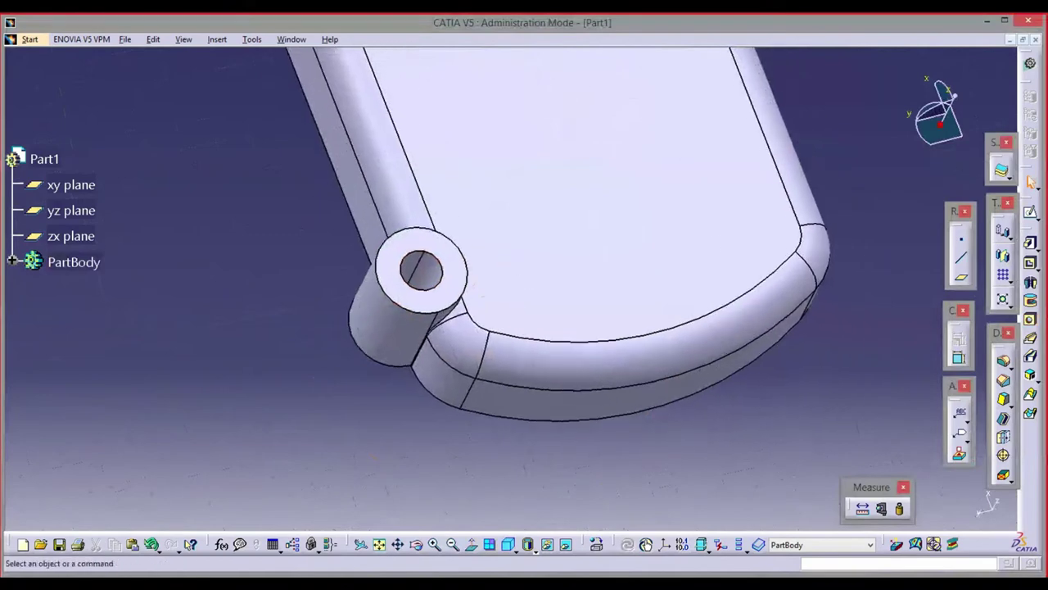
pyautogui.hotkey('alt', 'Tab')
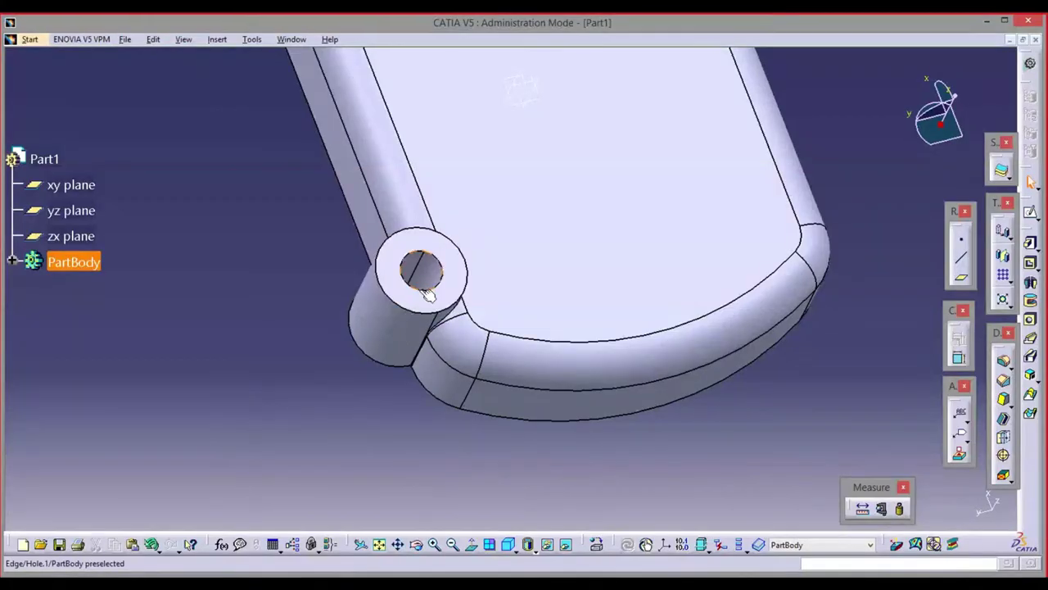
pyautogui.click(426, 289)
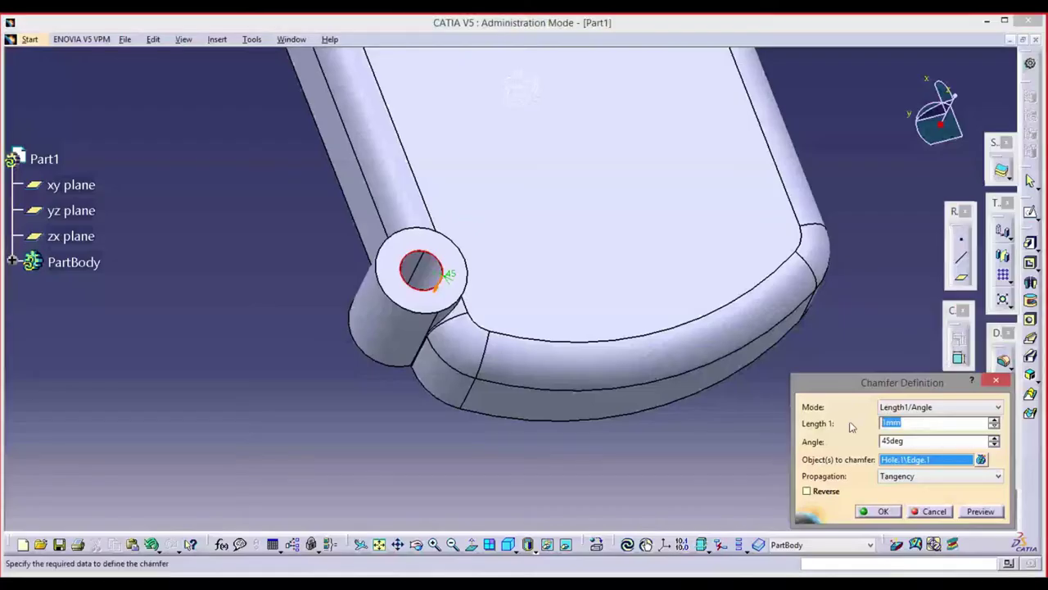
pyautogui.write('1.5')
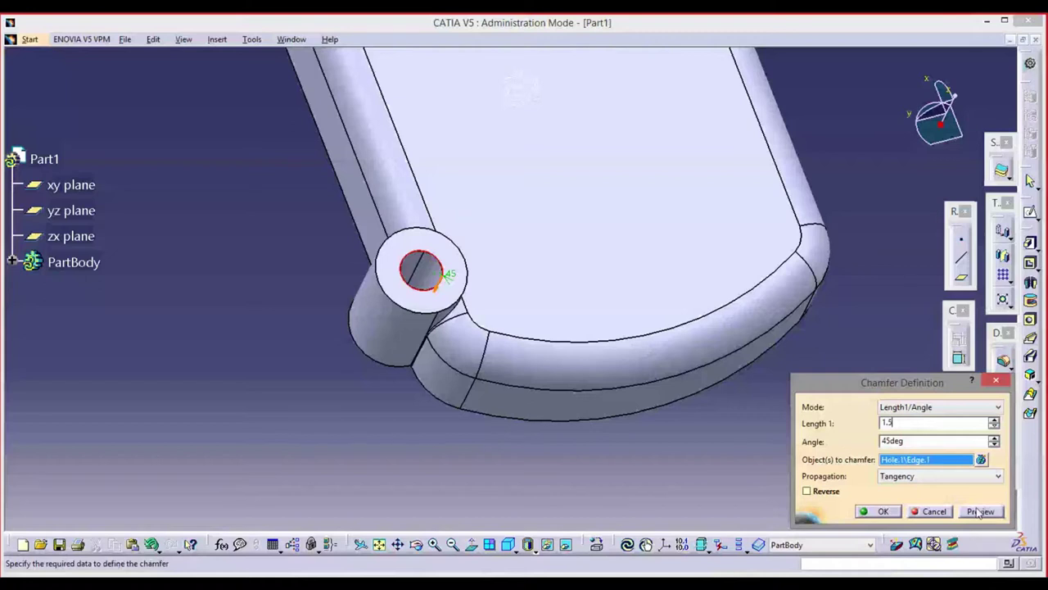
pyautogui.click(982, 512)
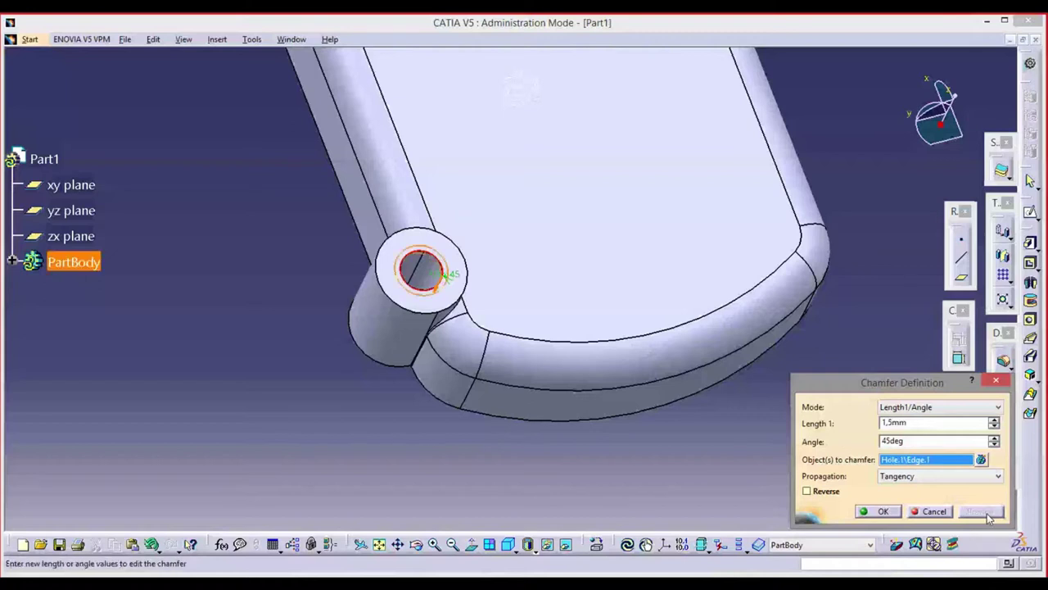
pyautogui.click(884, 511)
pyautogui.moveTo(692, 436); pyautogui.dragTo(541, 565, button='middle')
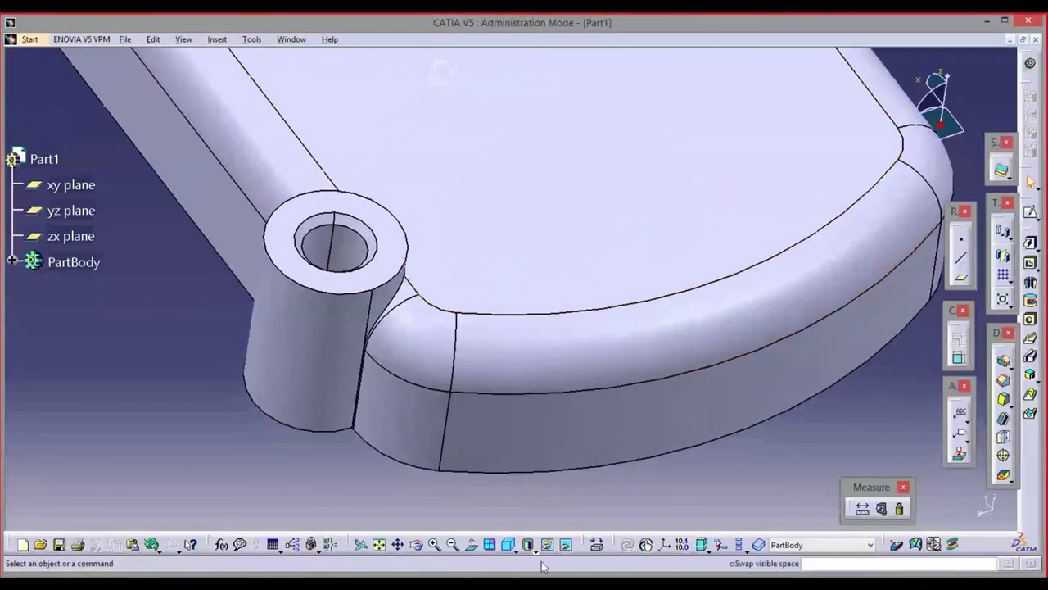
# - Switch to the piesa 23 drawing and check the remaining edge details of the screw boss
pyautogui.hotkey('alt', 'Tab')
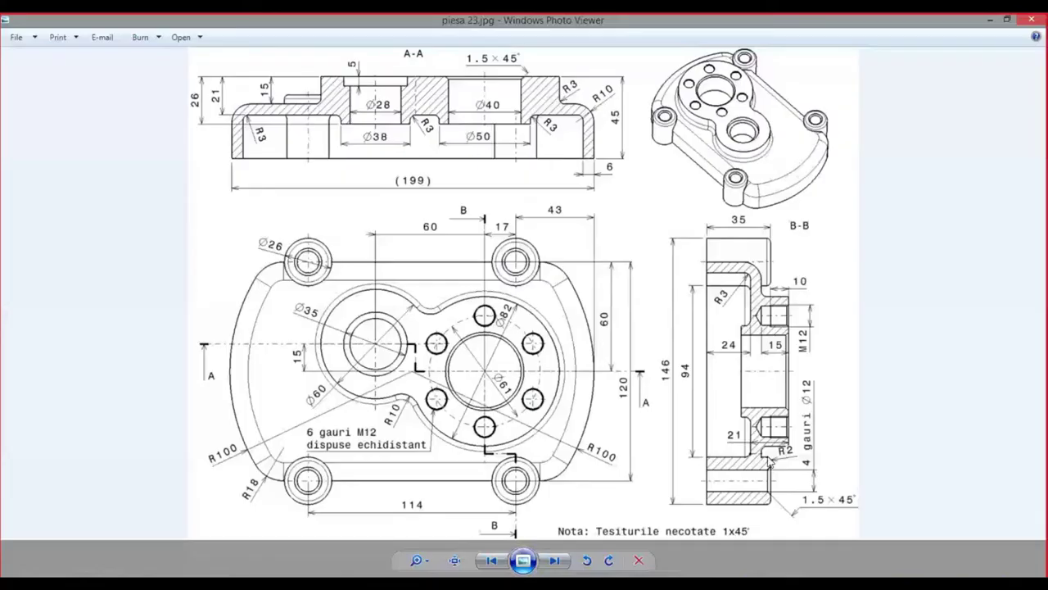